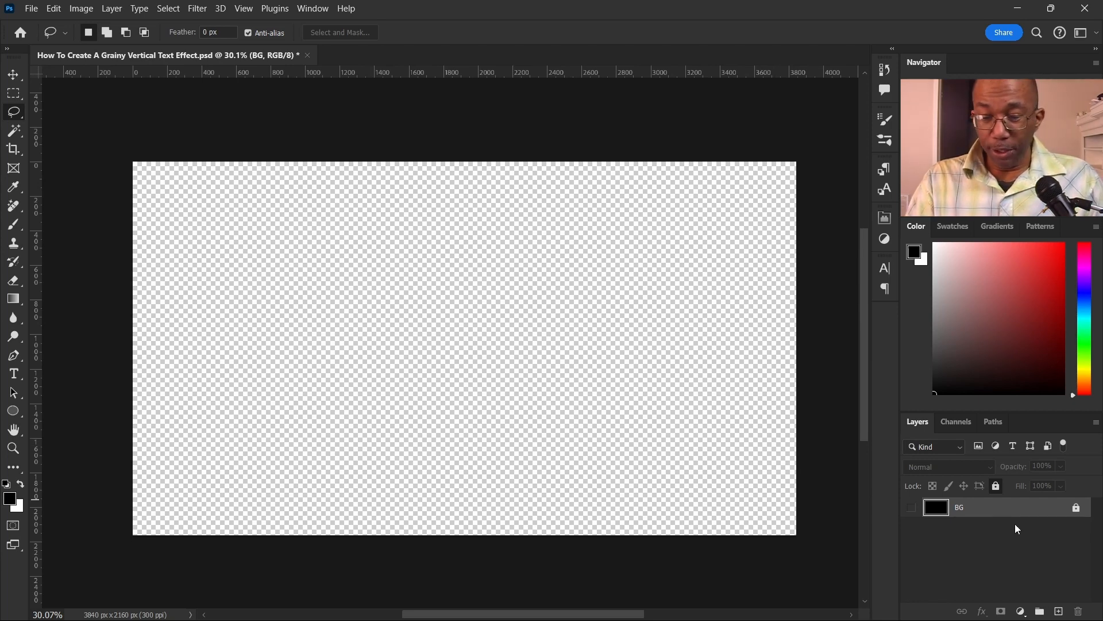
- Add a text layer reading "blessed" in the BLACK font at 24 pt above the hidden BG layer
{"action": "left_click", "coordinate": [912, 507]}
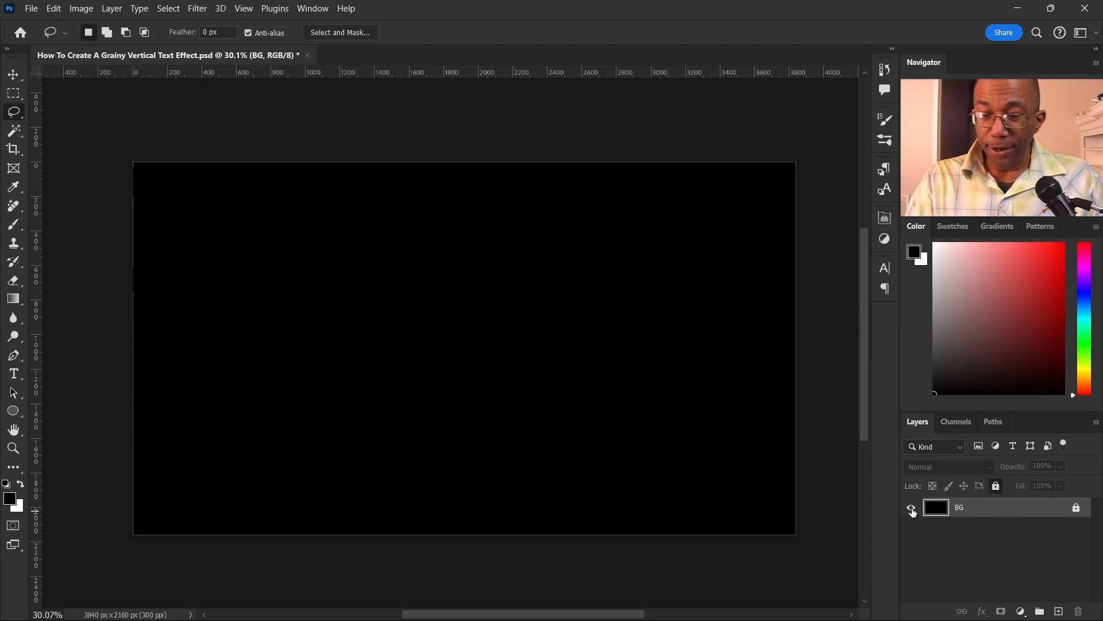
{"action": "left_click", "coordinate": [912, 508]}
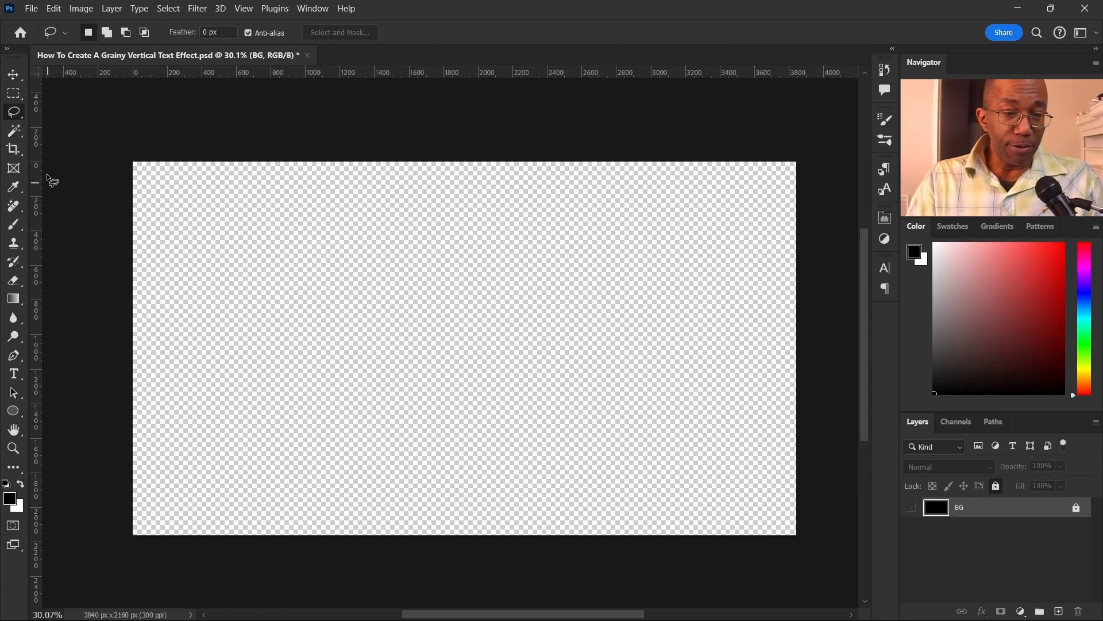
{"action": "left_click", "coordinate": [14, 374]}
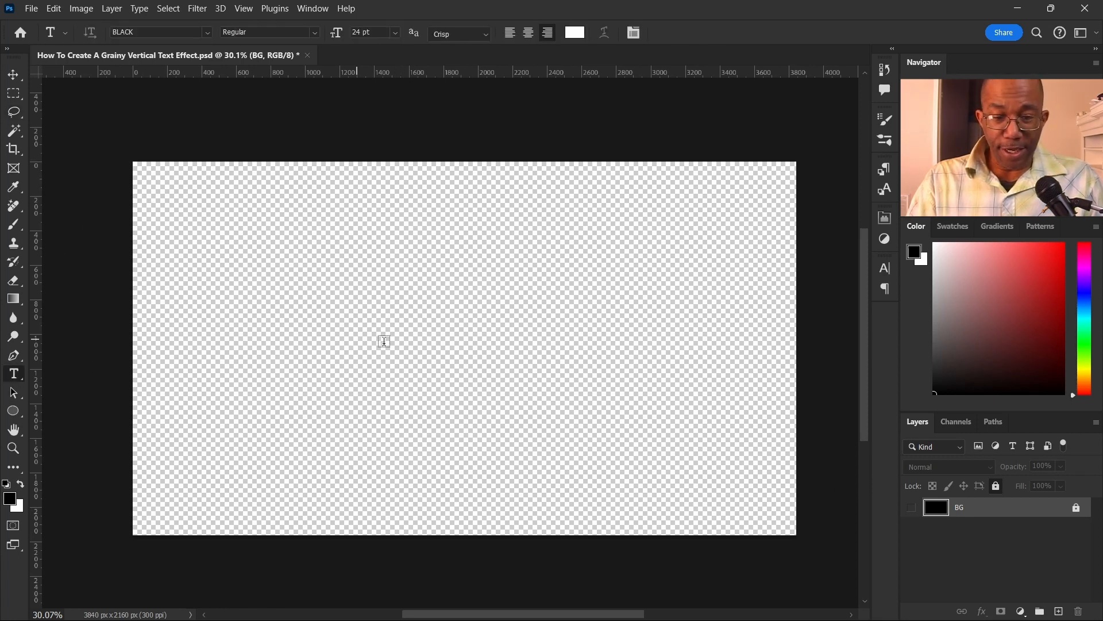
{"action": "left_click", "coordinate": [358, 334]}
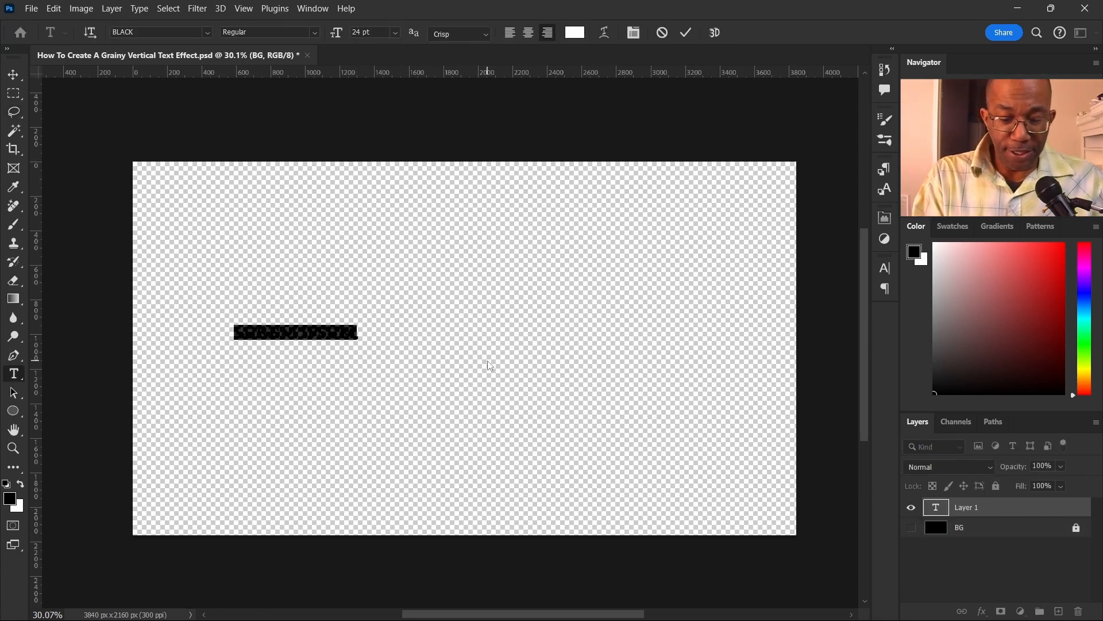
{"action": "key", "text": "ctrl+Return"}
{"action": "key", "text": "v"}
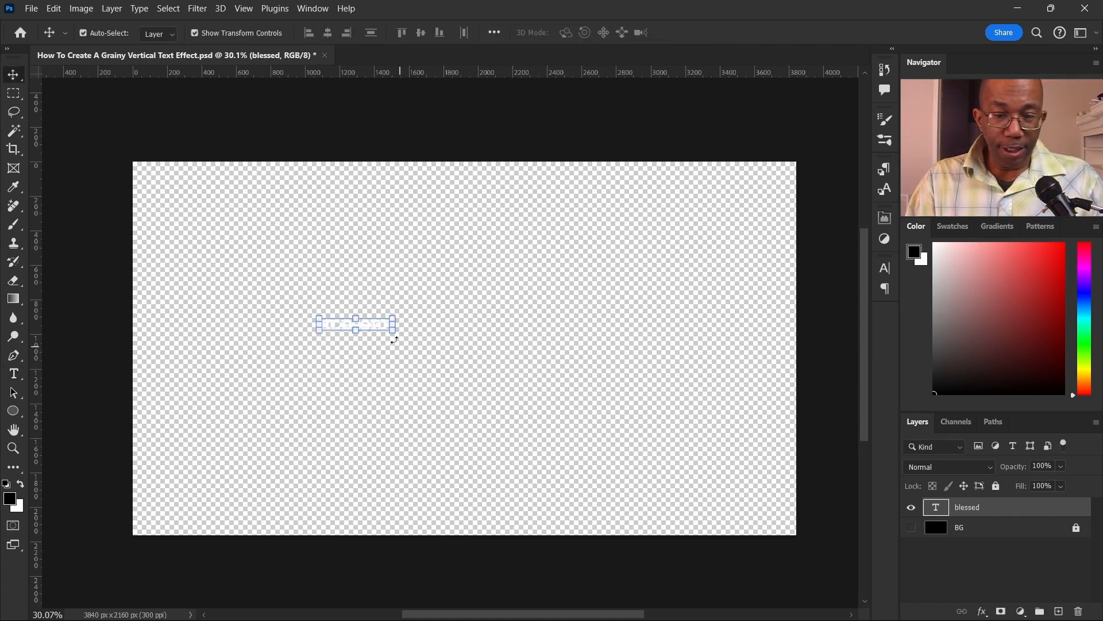
- Enlarge the "blessed" text proportionally and place it centred in the upper part of the canvas
{"action": "left_click_drag", "start_coordinate": [396, 336], "coordinate": [557, 414]}
{"action": "left_click_drag", "start_coordinate": [484, 362], "coordinate": [519, 283]}
{"action": "left_click", "coordinate": [711, 33]}
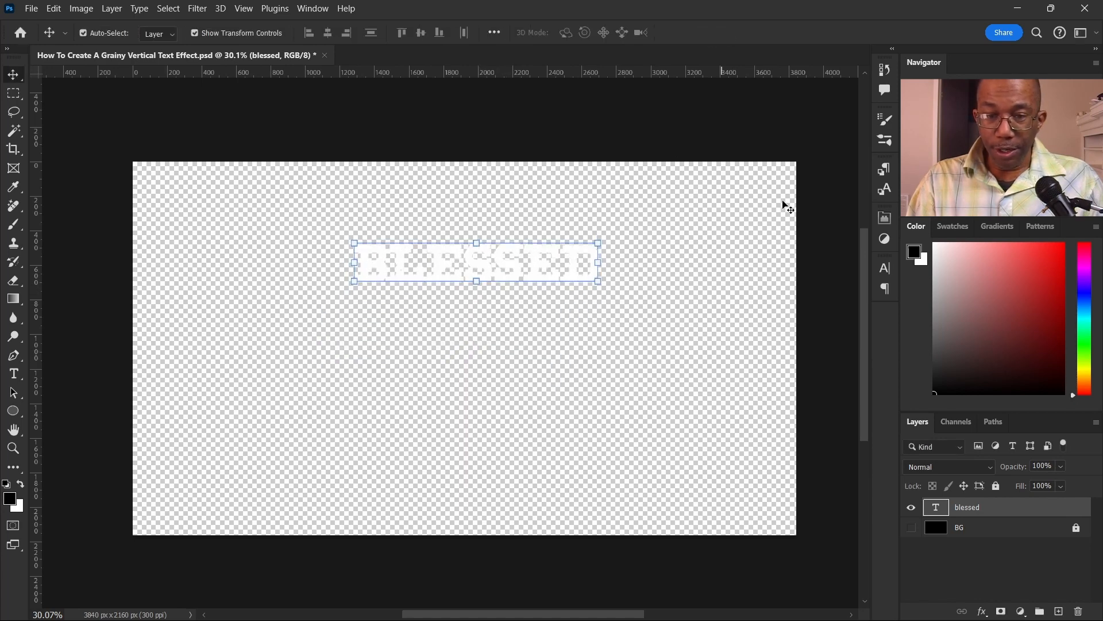
- Convert the "blessed" text layer to a smart object and stretch it downward to about 192% height, keeping its width
{"action": "right_click", "coordinate": [995, 511]}
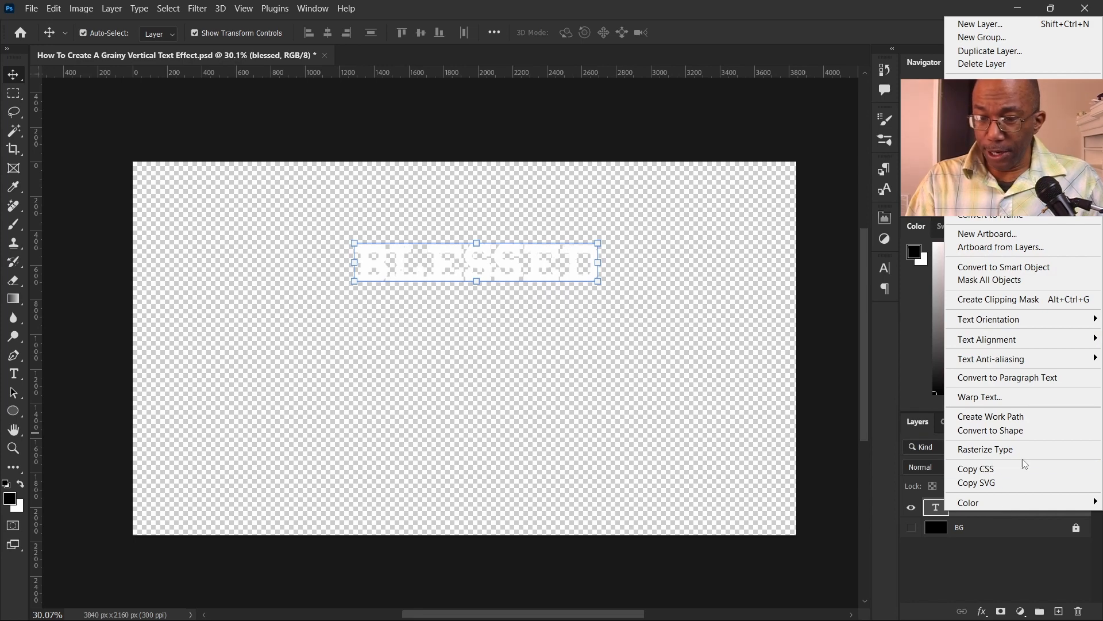
{"action": "left_click", "coordinate": [1036, 270]}
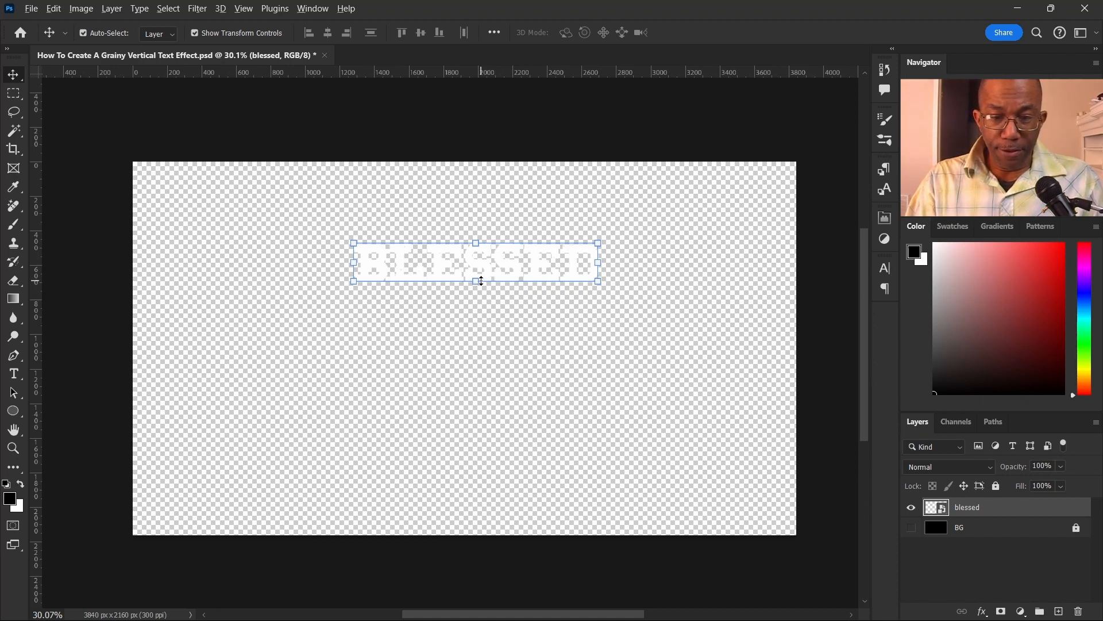
{"action": "scroll", "coordinate": [481, 282], "scroll_direction": "up", "scroll_amount": 3}
{"action": "scroll", "coordinate": [482, 280], "scroll_direction": "up", "scroll_amount": 2}
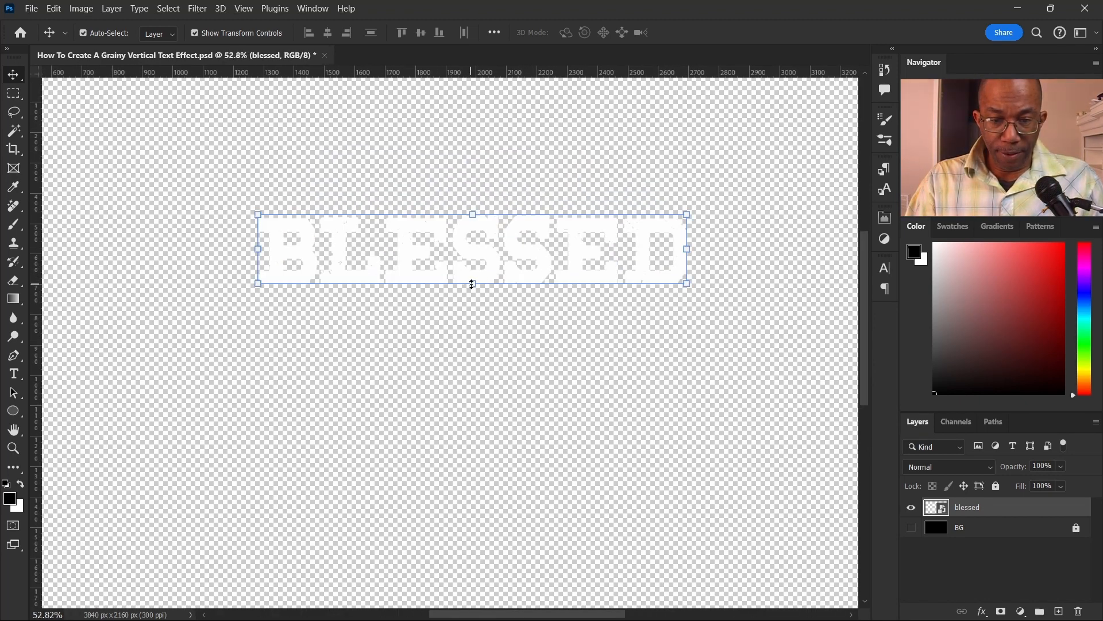
{"action": "left_click_drag", "start_coordinate": [472, 284], "coordinate": [481, 352]}
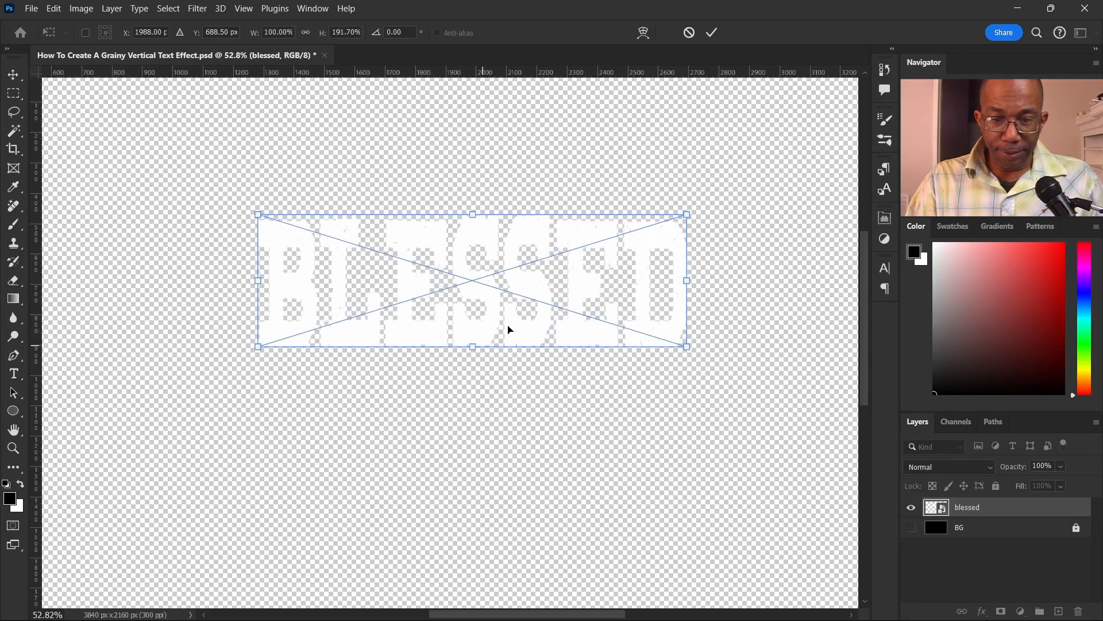
{"action": "left_click", "coordinate": [711, 33]}
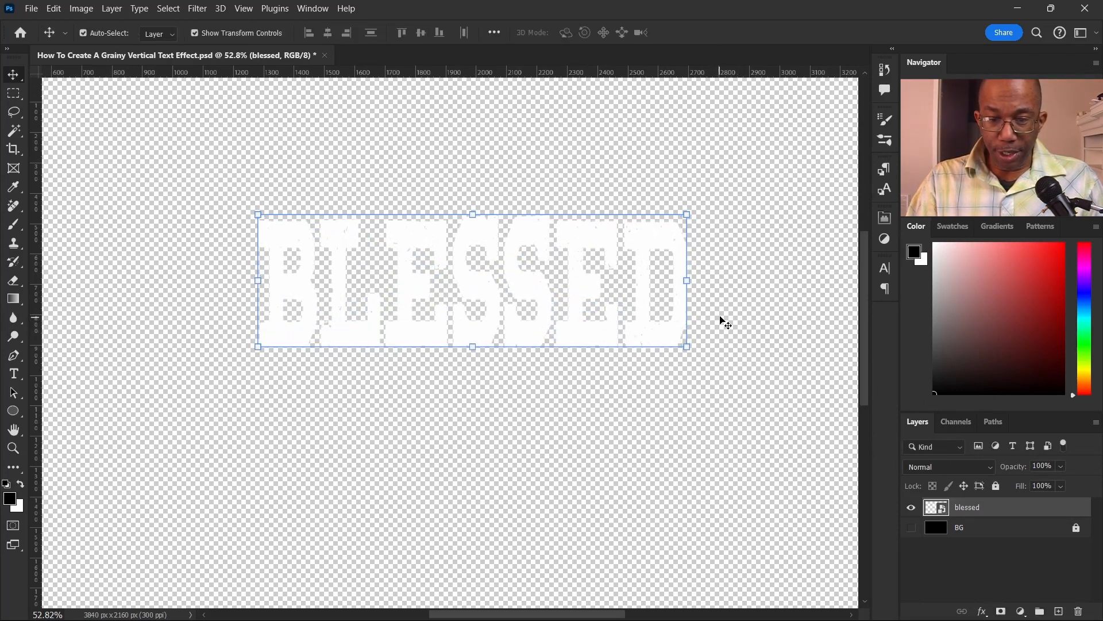
{"action": "left_click", "coordinate": [732, 291]}
- Select a rectangular strip across the lower ends of the BLESSED letters and copy it from the "blessed" layer to a new layer
{"action": "scroll", "coordinate": [475, 257], "scroll_direction": "down", "scroll_amount": 3}
{"action": "scroll", "coordinate": [491, 278], "scroll_direction": "down", "scroll_amount": 4}
{"action": "scroll", "coordinate": [491, 277], "scroll_direction": "up", "scroll_amount": 3}
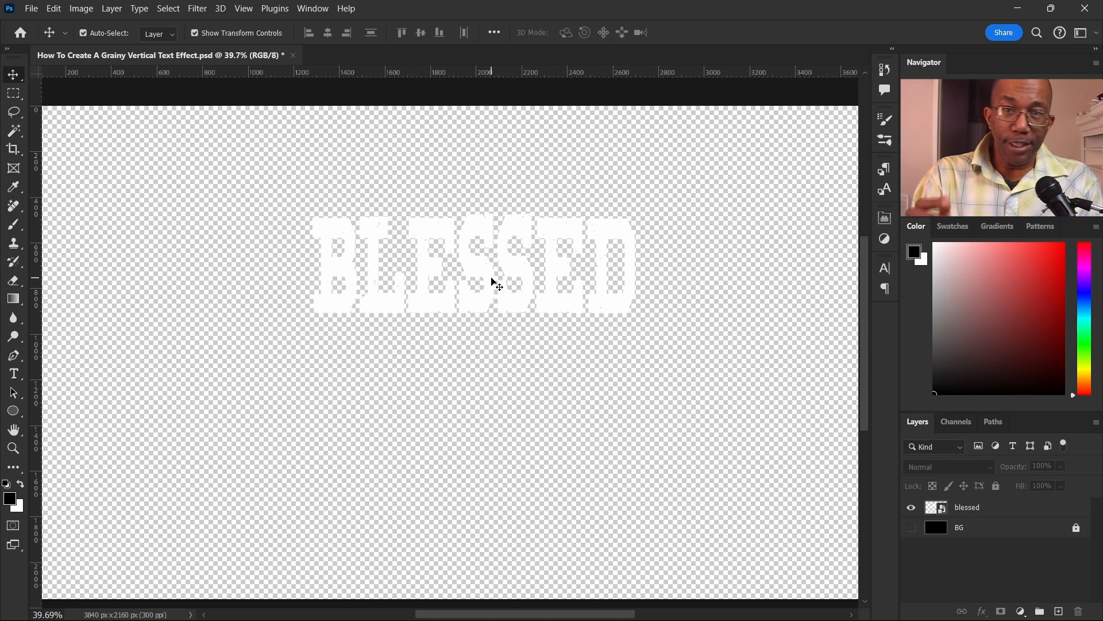
{"action": "scroll", "coordinate": [475, 288], "scroll_direction": "down", "scroll_amount": 1}
{"action": "scroll", "coordinate": [486, 288], "scroll_direction": "up", "scroll_amount": 2}
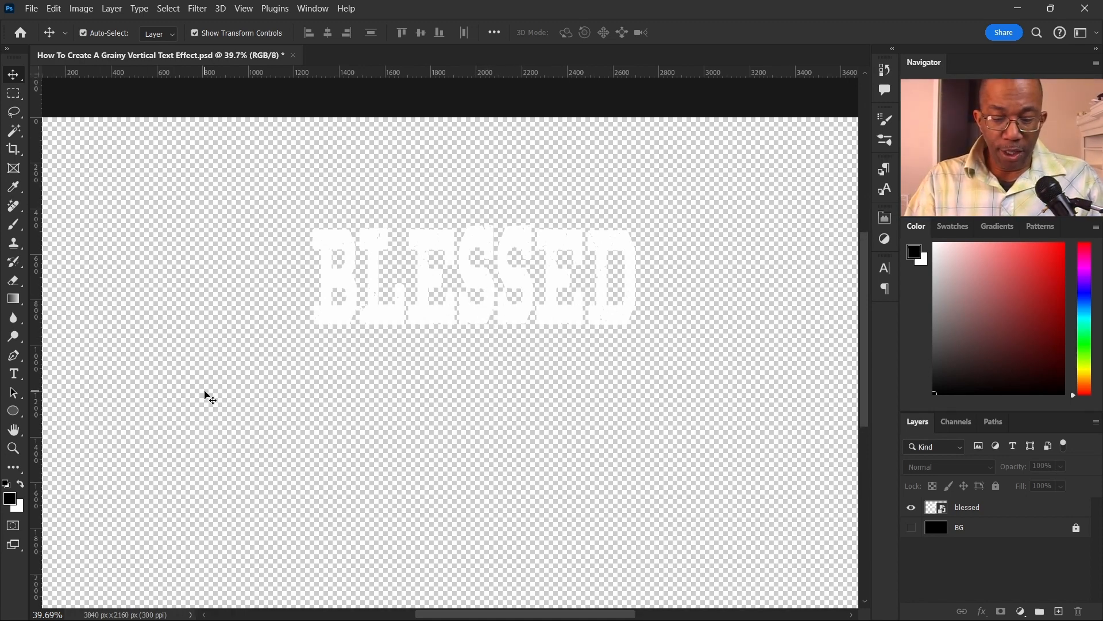
{"action": "key", "text": "m"}
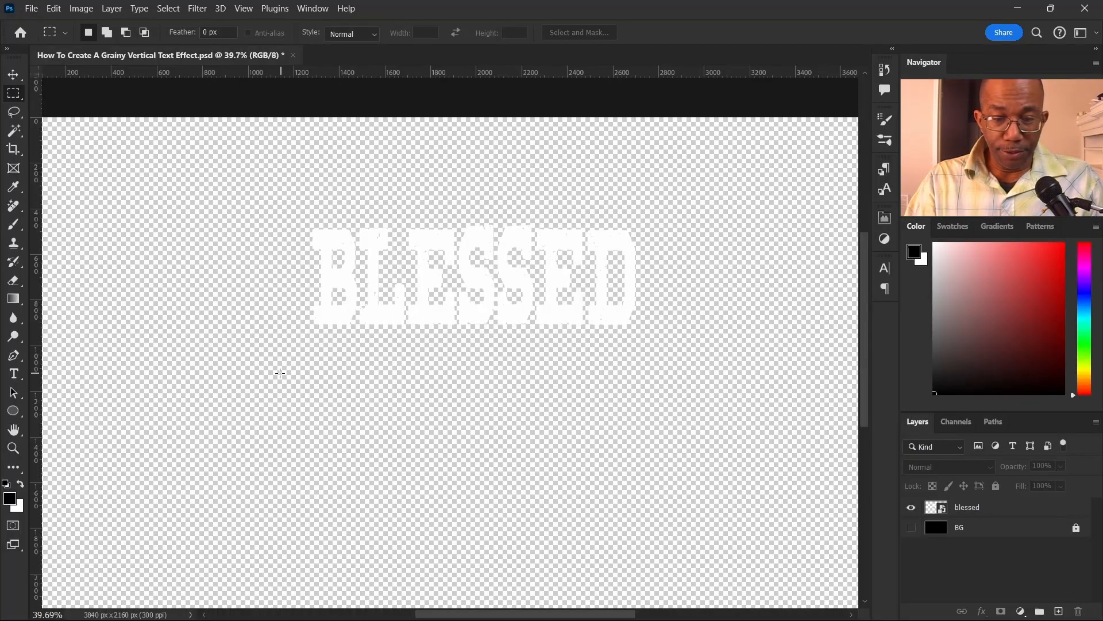
{"action": "left_click_drag", "start_coordinate": [280, 373], "coordinate": [674, 310]}
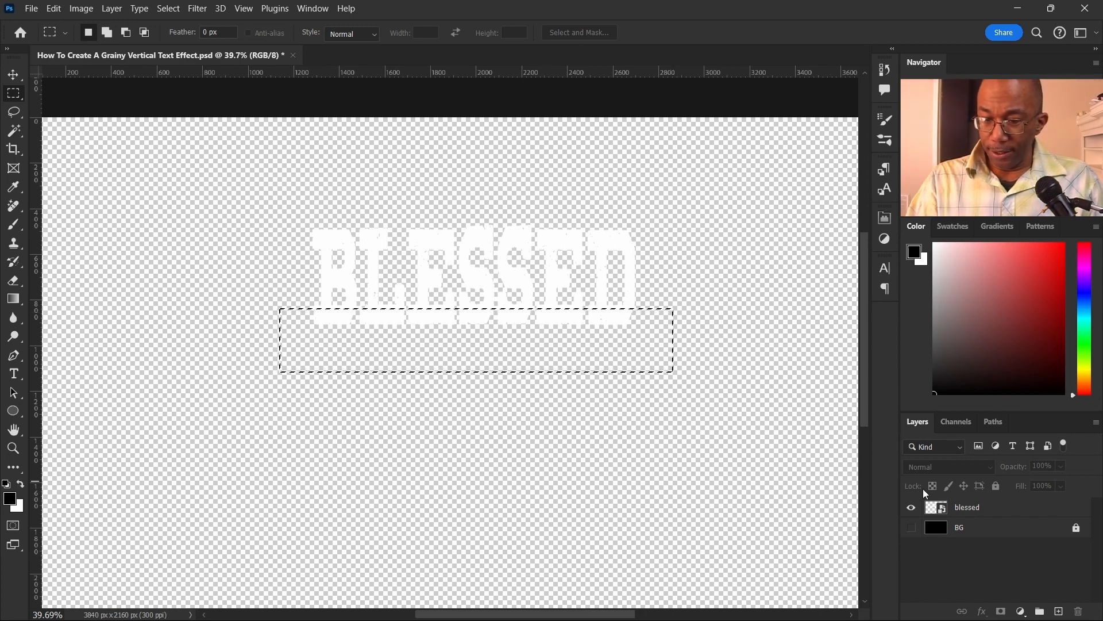
{"action": "left_click", "coordinate": [1000, 509]}
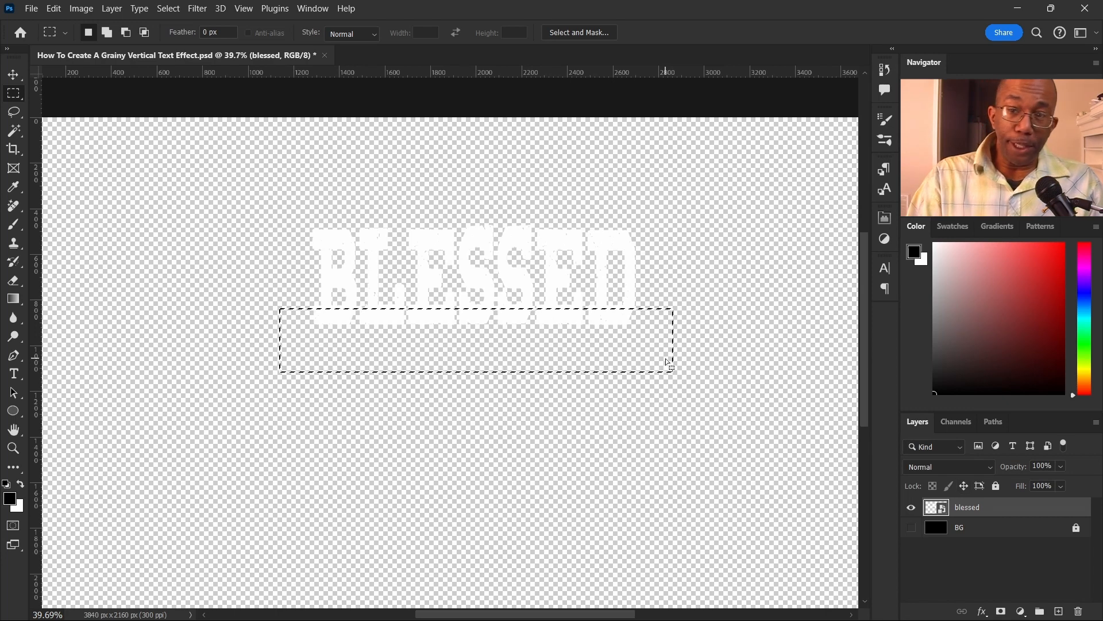
{"action": "right_click", "coordinate": [466, 314]}
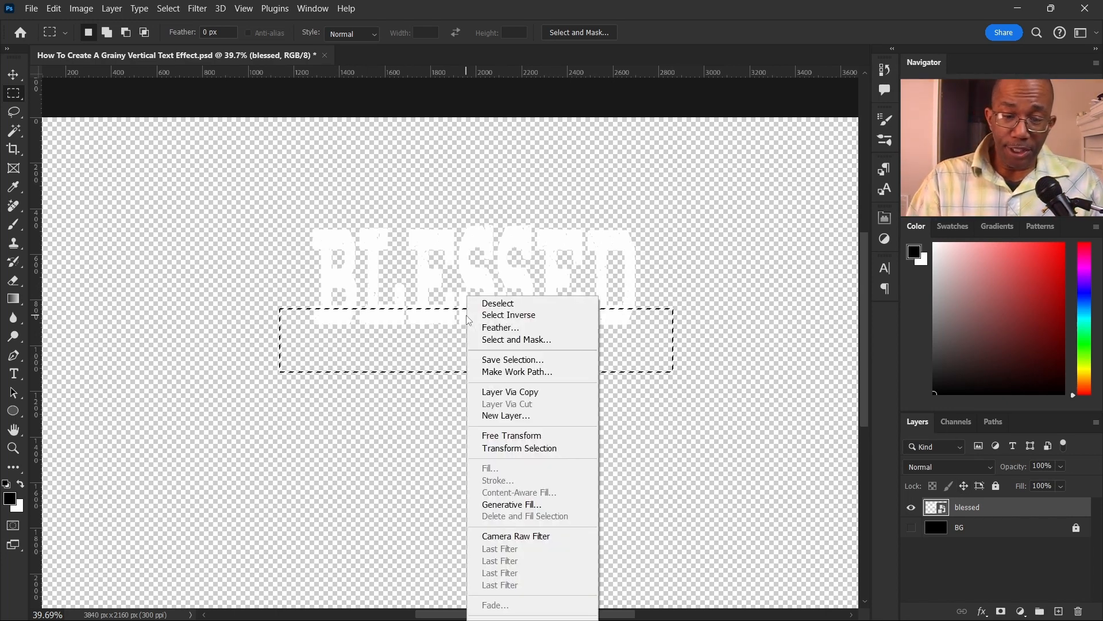
{"action": "left_click", "coordinate": [527, 392]}
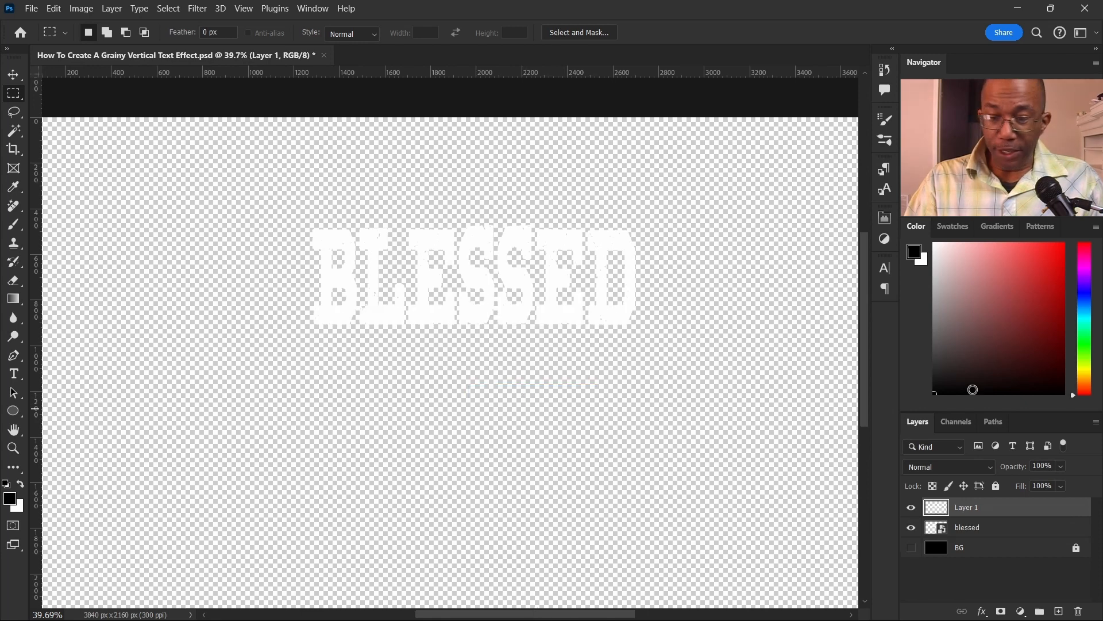
- Check the copied strip with the "blessed" layer hidden, then rename the strip's layer as Bottom
{"action": "left_click", "coordinate": [913, 529]}
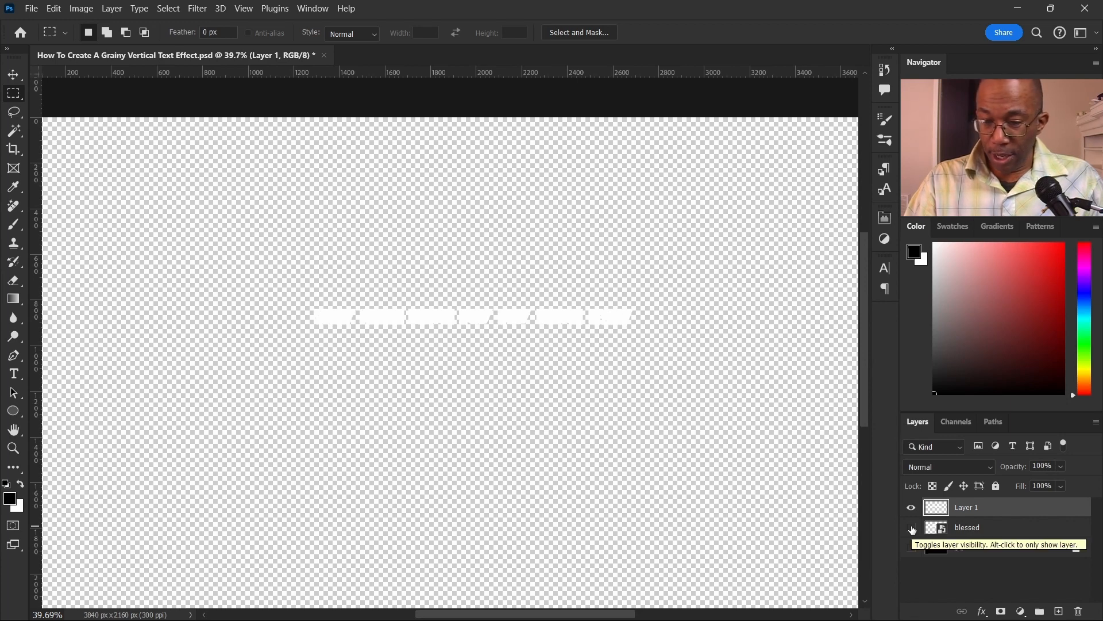
{"action": "left_click", "coordinate": [912, 529]}
{"action": "double_click", "coordinate": [975, 509]}
{"action": "type", "text": "Bottom"}
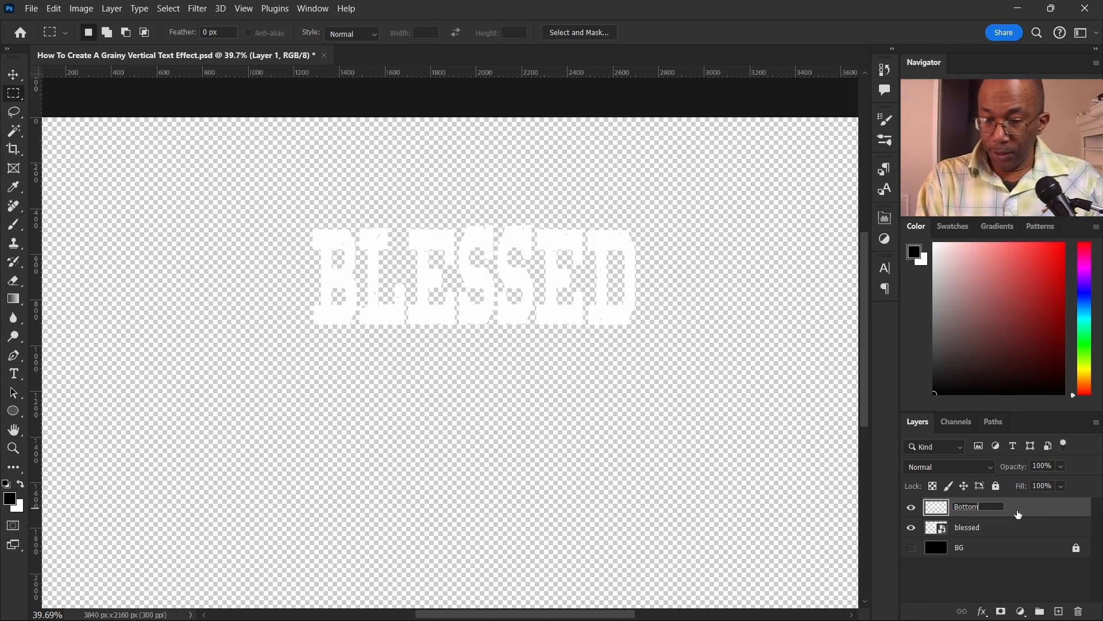
{"action": "left_click", "coordinate": [981, 529]}
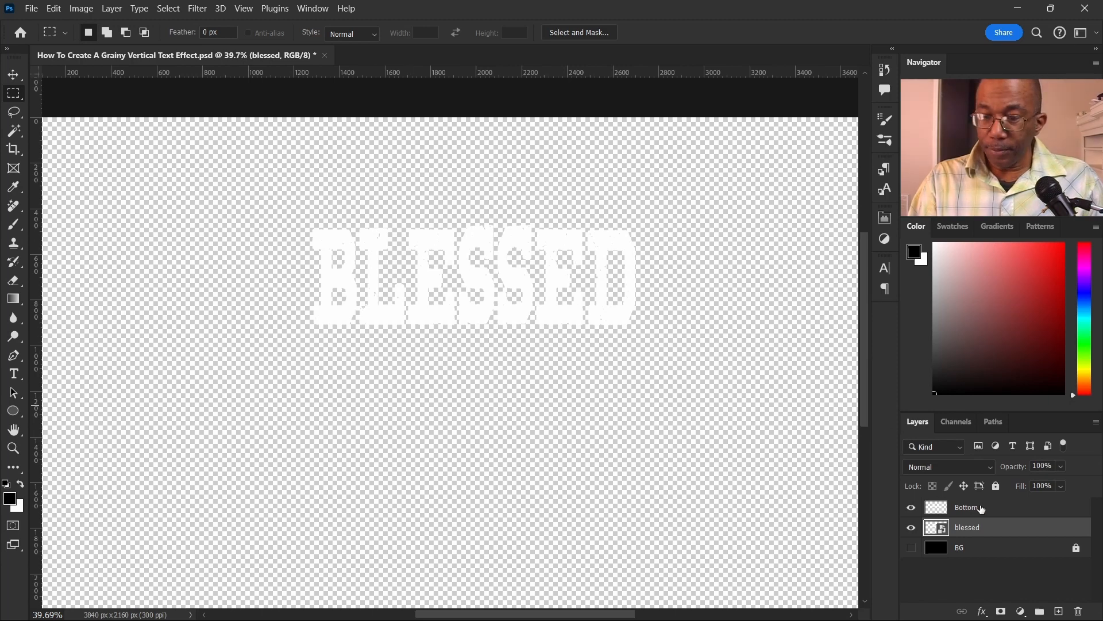
- Stretch the Bottom layer straight down to the canvas's lower edge, about 1863% in height at 100% width
{"action": "left_click", "coordinate": [1005, 513]}
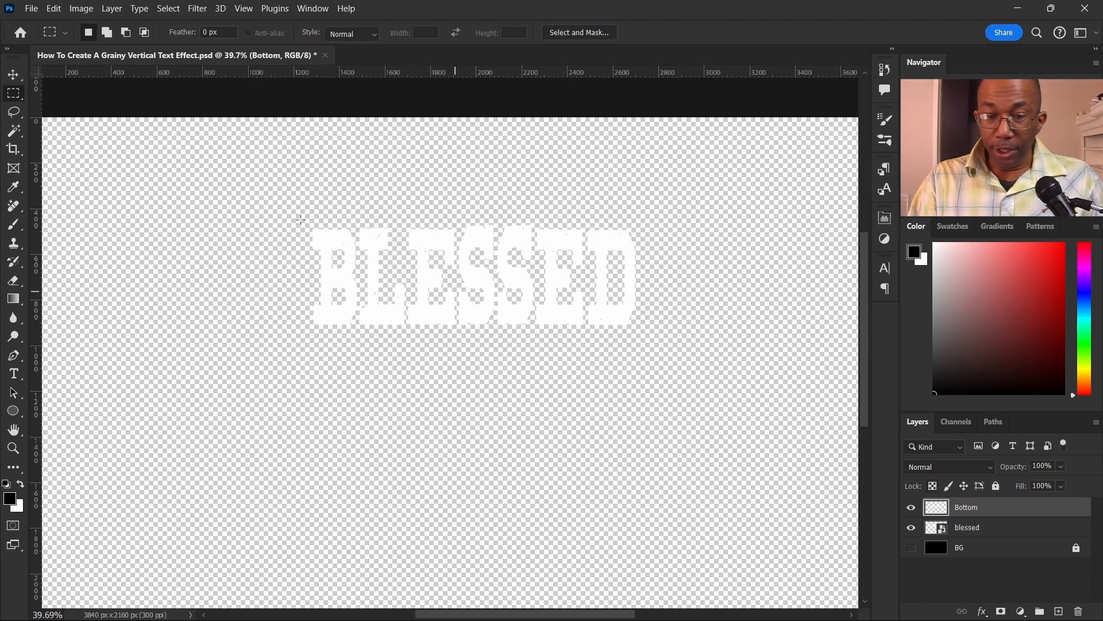
{"action": "left_click", "coordinate": [13, 75]}
{"action": "scroll", "coordinate": [468, 321], "scroll_direction": "down", "scroll_amount": 1}
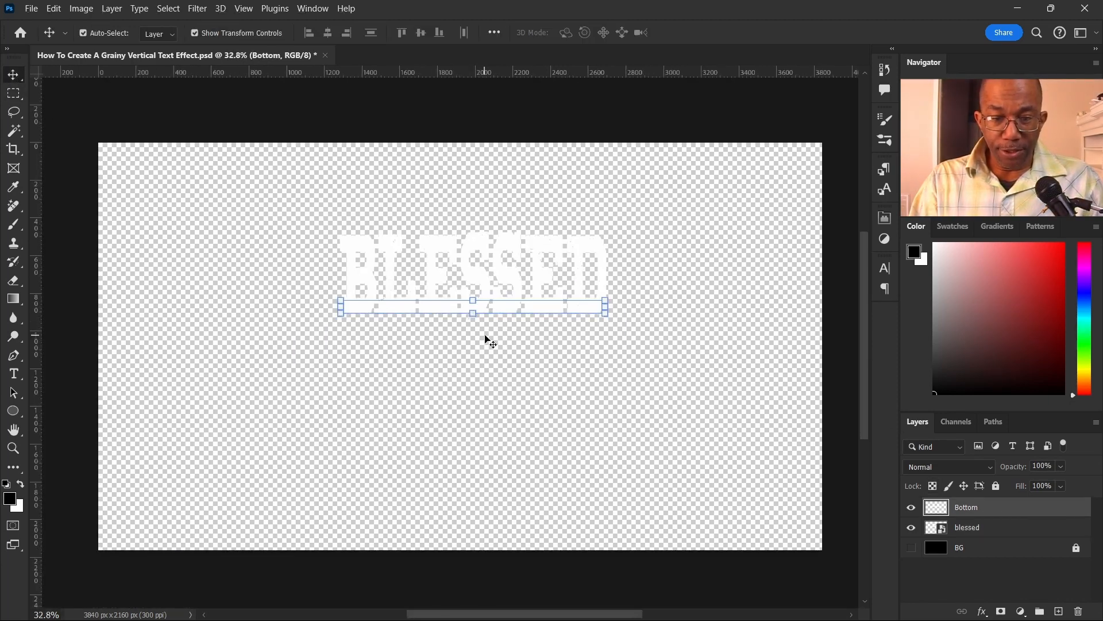
{"action": "left_click_drag", "start_coordinate": [478, 312], "coordinate": [483, 546]}
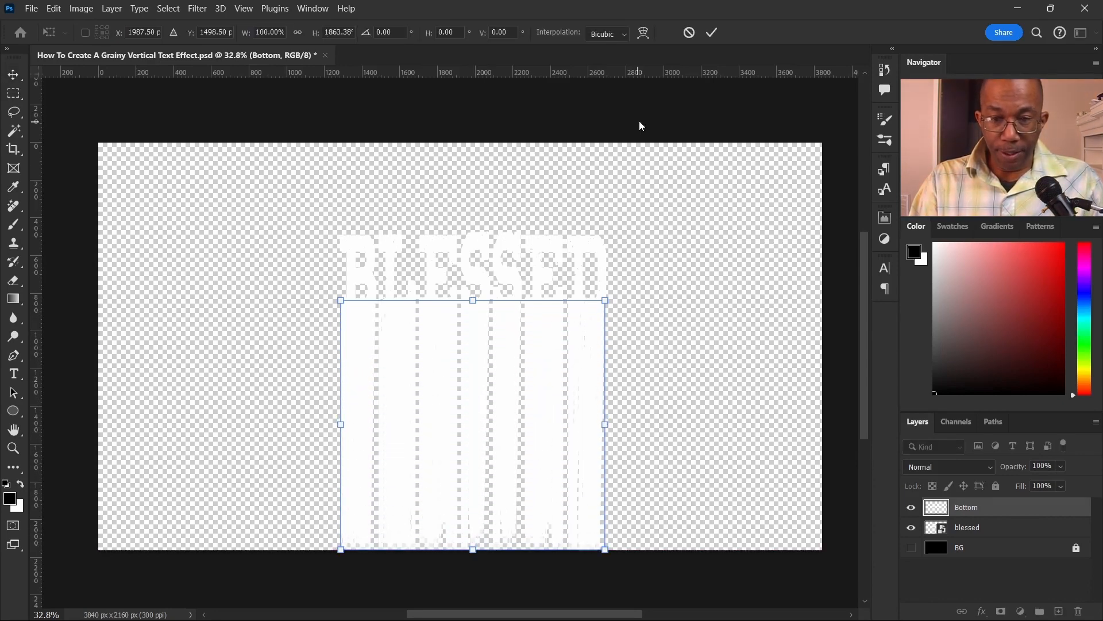
{"action": "left_click", "coordinate": [713, 33]}
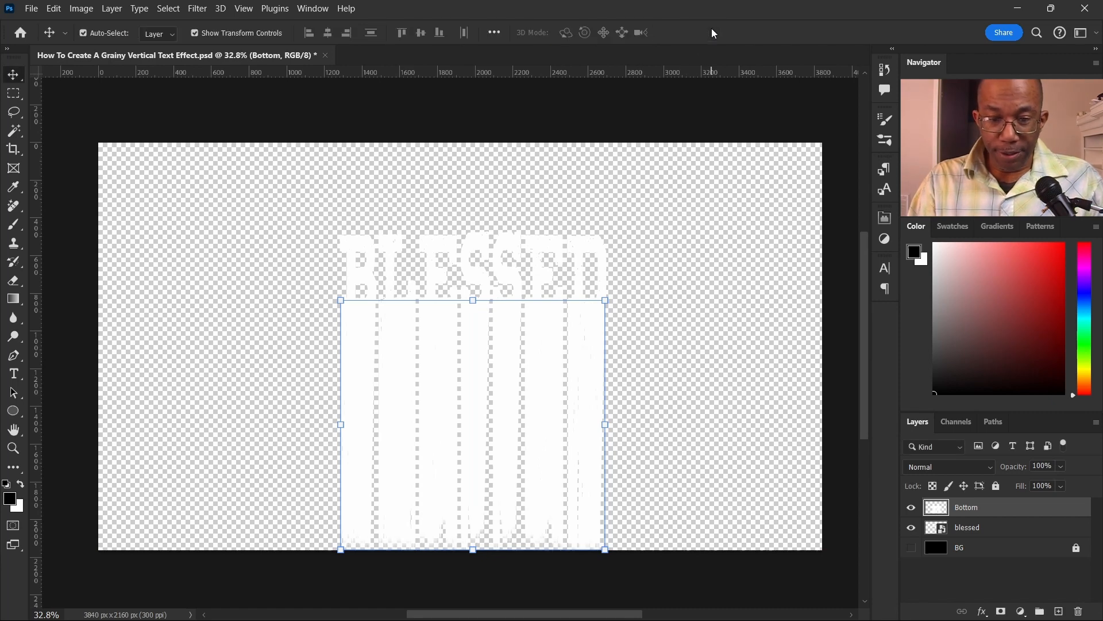
{"action": "left_click", "coordinate": [722, 367]}
- Make the black BG layer visible behind the stretched lettering
{"action": "scroll", "coordinate": [628, 290], "scroll_direction": "down", "scroll_amount": 2}
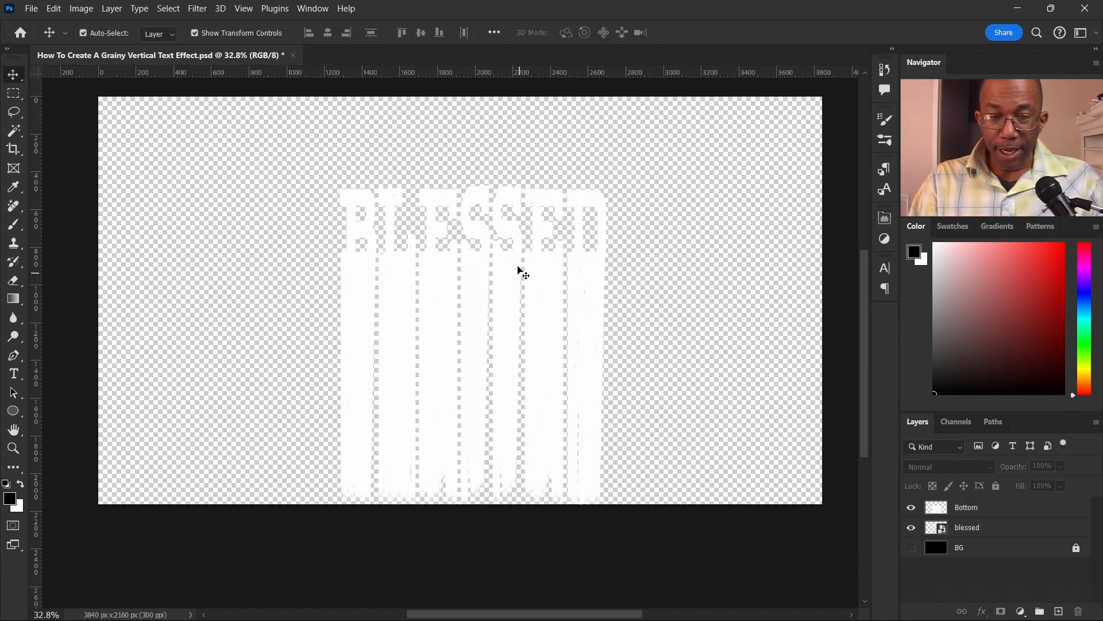
{"action": "scroll", "coordinate": [512, 253], "scroll_direction": "up", "scroll_amount": 5}
{"action": "scroll", "coordinate": [512, 253], "scroll_direction": "down", "scroll_amount": 4}
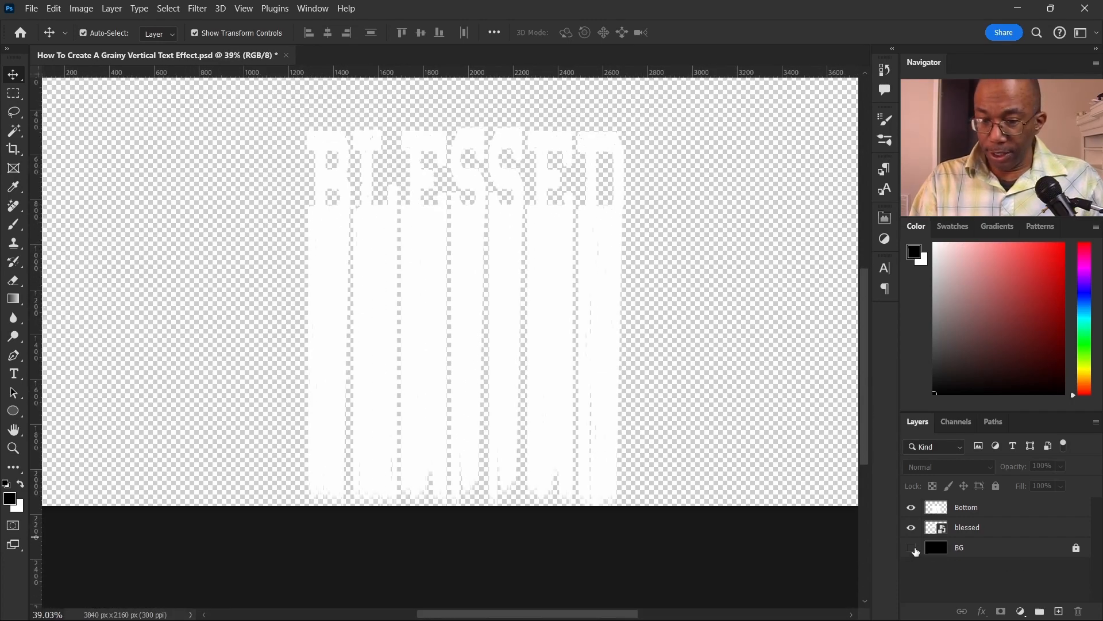
{"action": "left_click", "coordinate": [911, 548]}
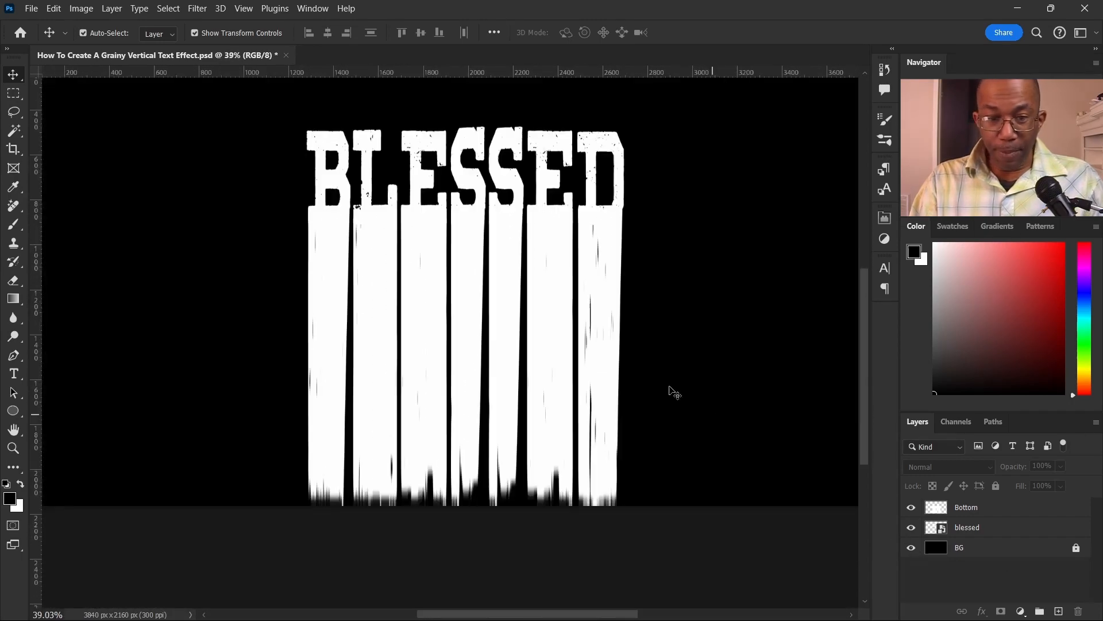
{"action": "scroll", "coordinate": [596, 329], "scroll_direction": "up", "scroll_amount": 1}
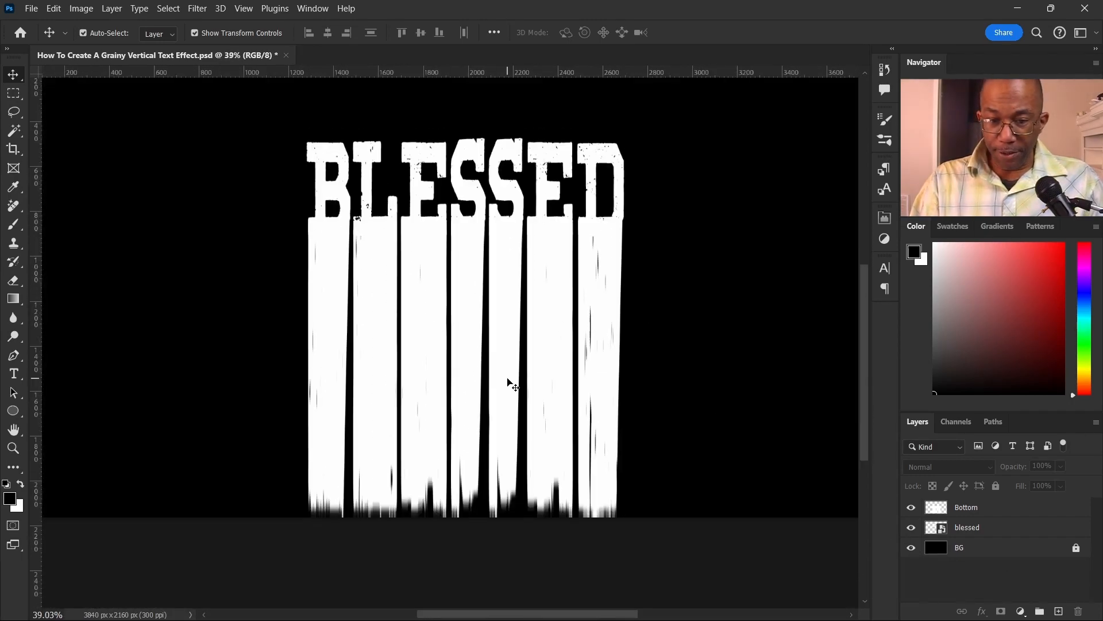
- Convert the Bottom layer for smart filters
{"action": "left_click", "coordinate": [1003, 509]}
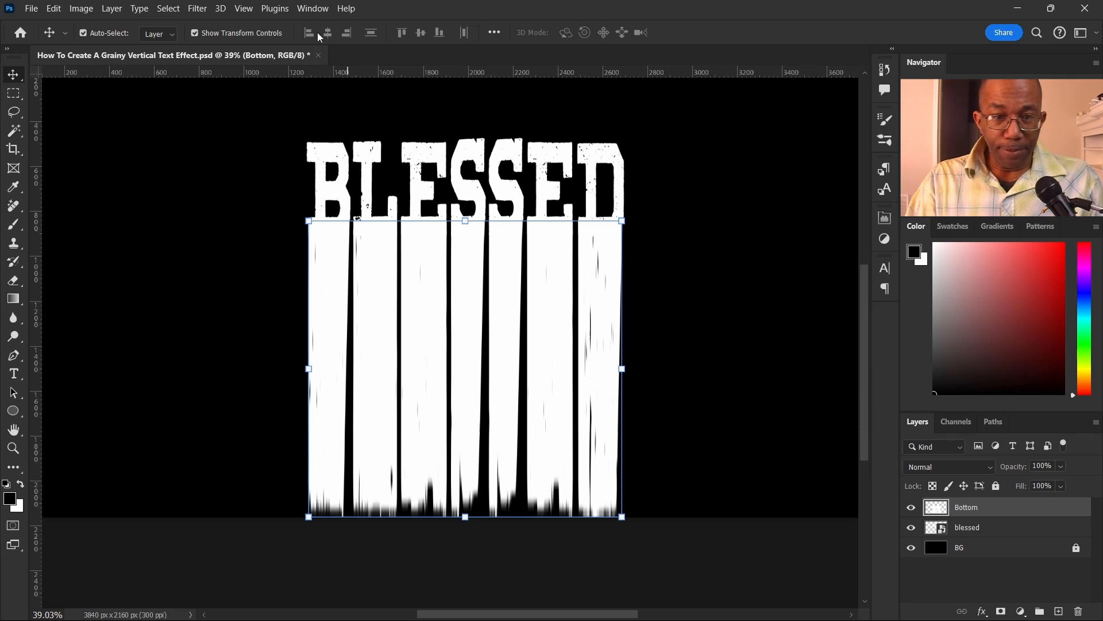
{"action": "left_click", "coordinate": [197, 8]}
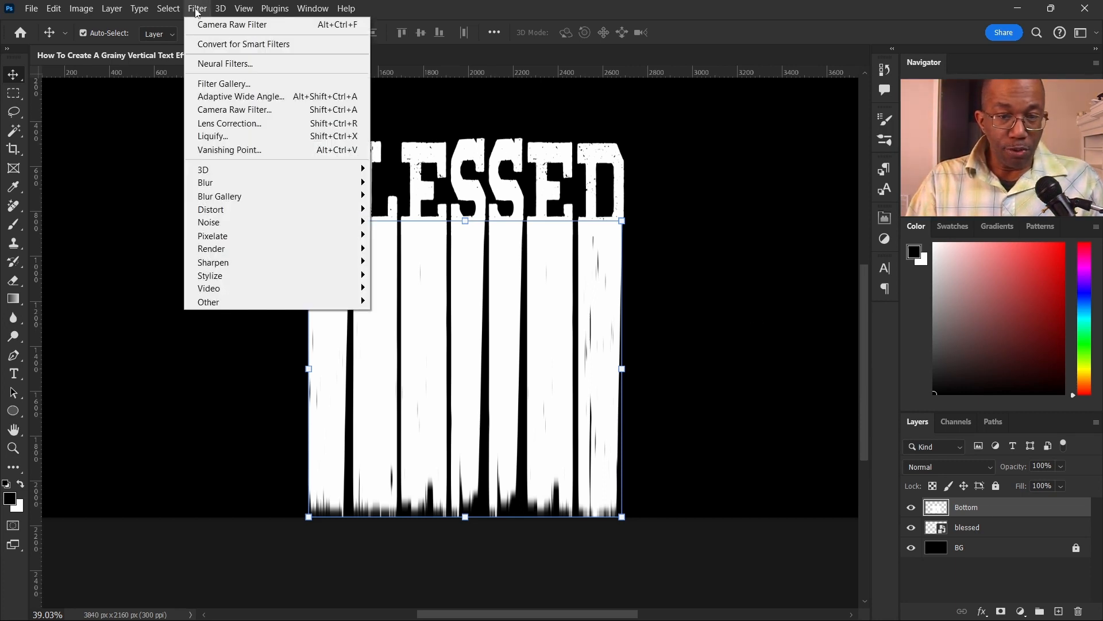
{"action": "left_click", "coordinate": [258, 44]}
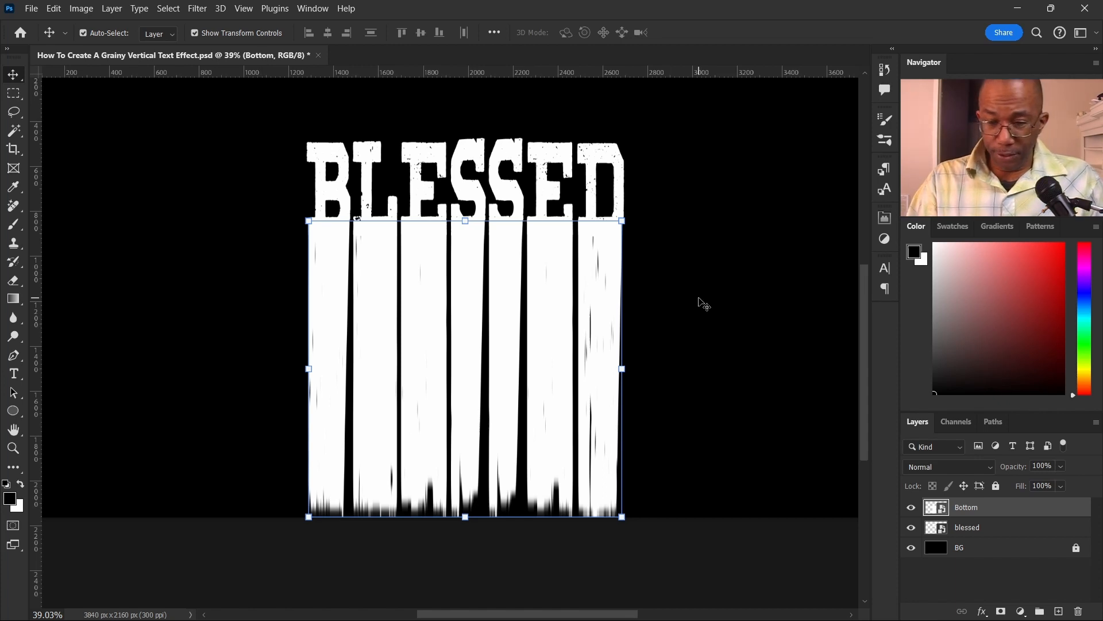
- Apply a Motion Blur to the Bottom layer with a 90° angle and 2000 px distance, then collapse its smart filter list
{"action": "left_click", "coordinate": [197, 9]}
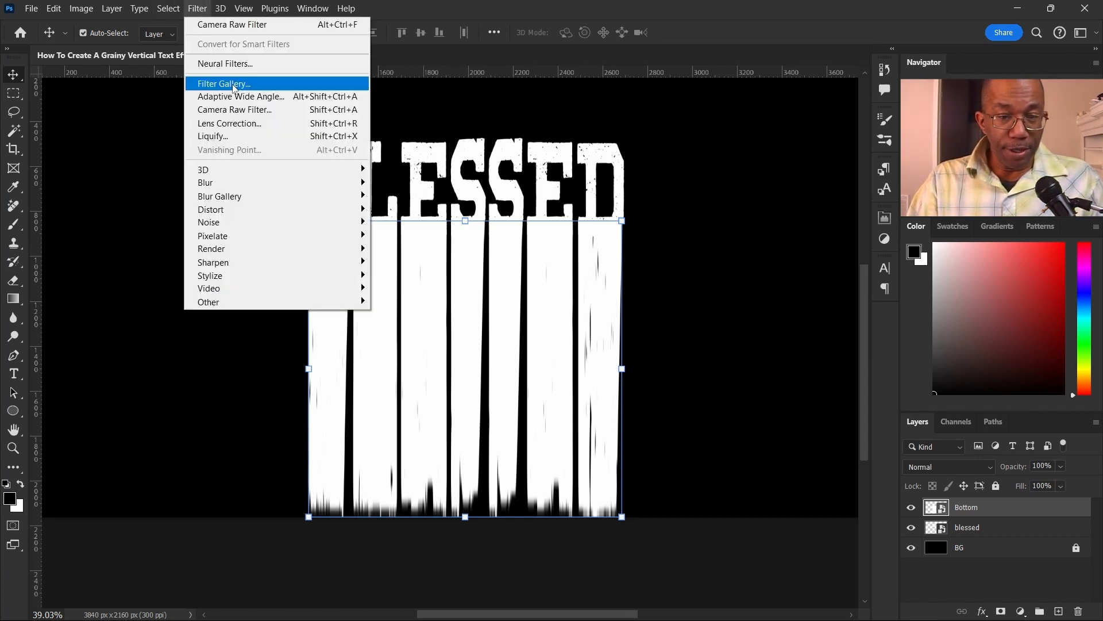
{"action": "mouse_move", "coordinate": [251, 185]}
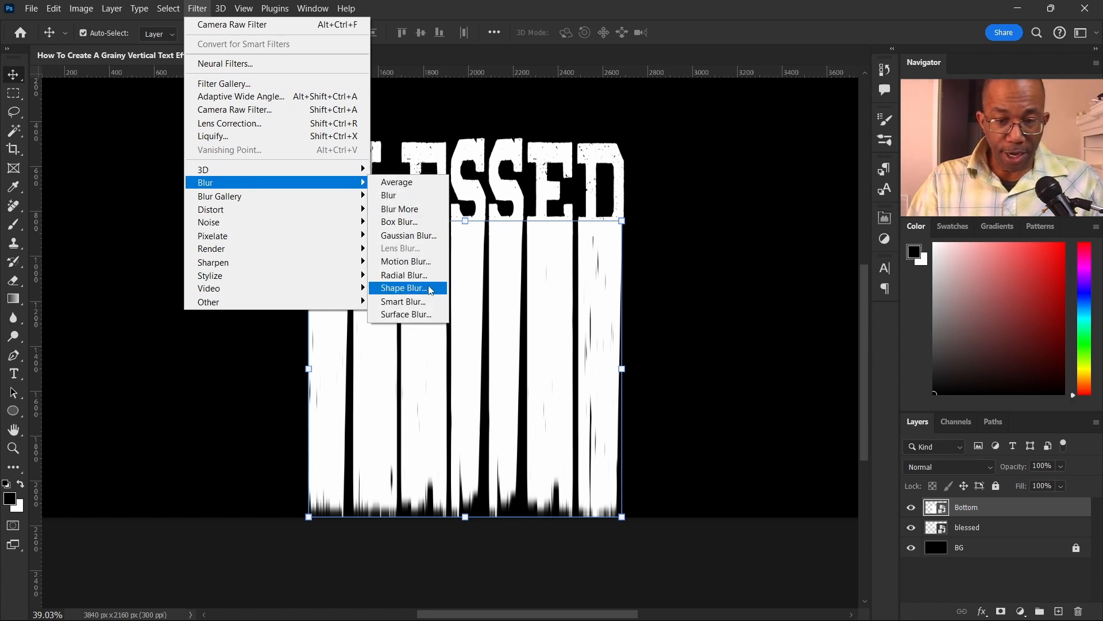
{"action": "left_click", "coordinate": [431, 262]}
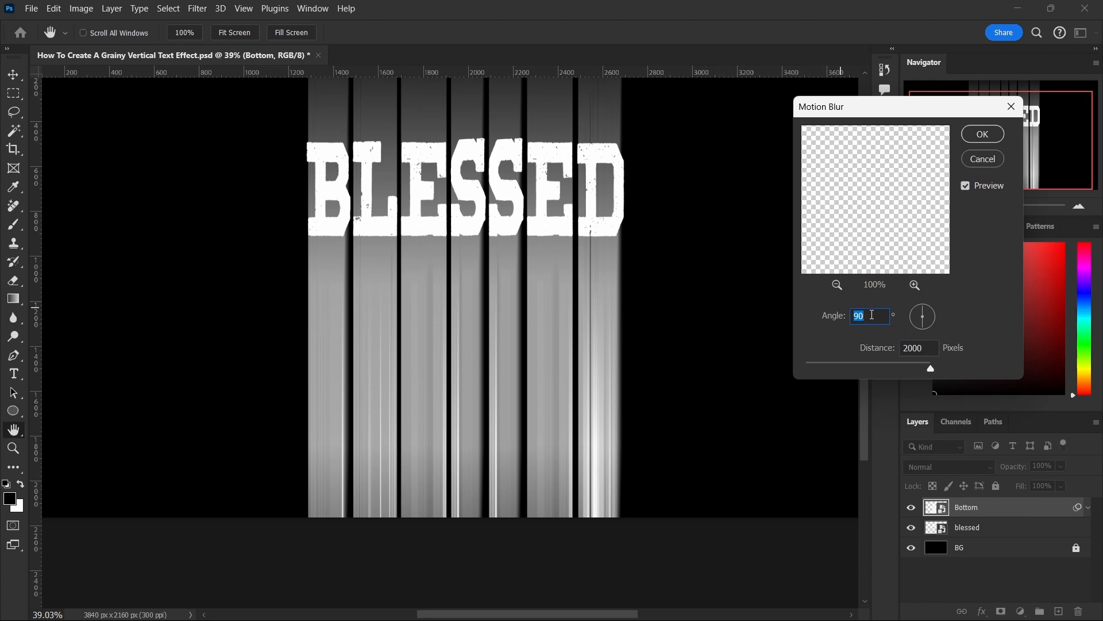
{"action": "left_click", "coordinate": [985, 134]}
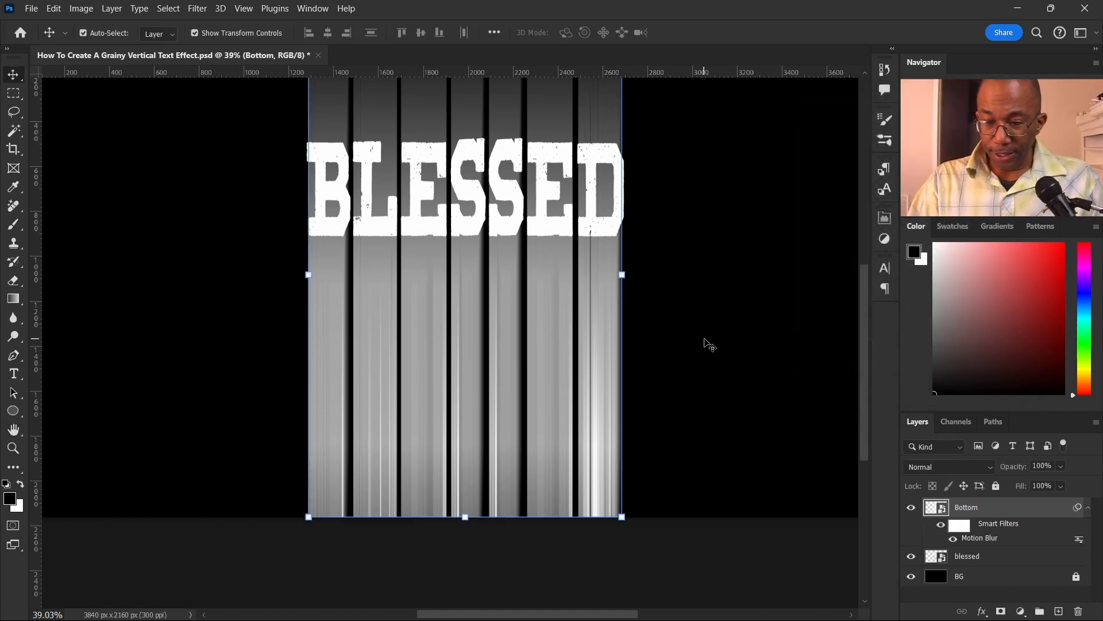
{"action": "left_click", "coordinate": [1088, 507]}
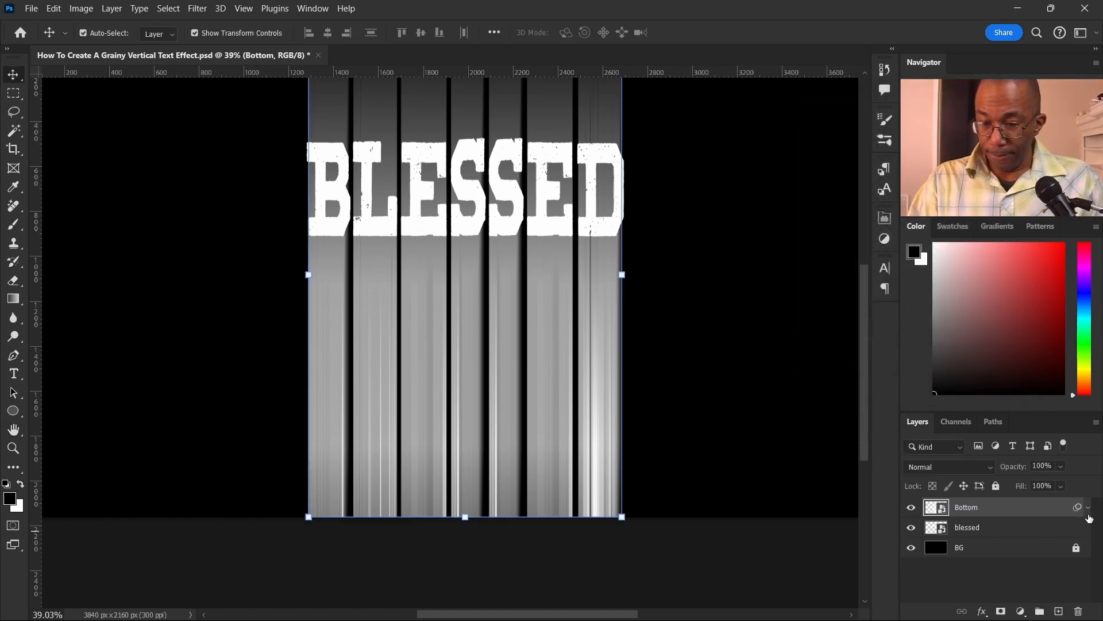
- Add a layer mask to the Bottom layer and erase the blur above the word with a soft 400 px eraser
{"action": "scroll", "coordinate": [633, 363], "scroll_direction": "up", "scroll_amount": 2}
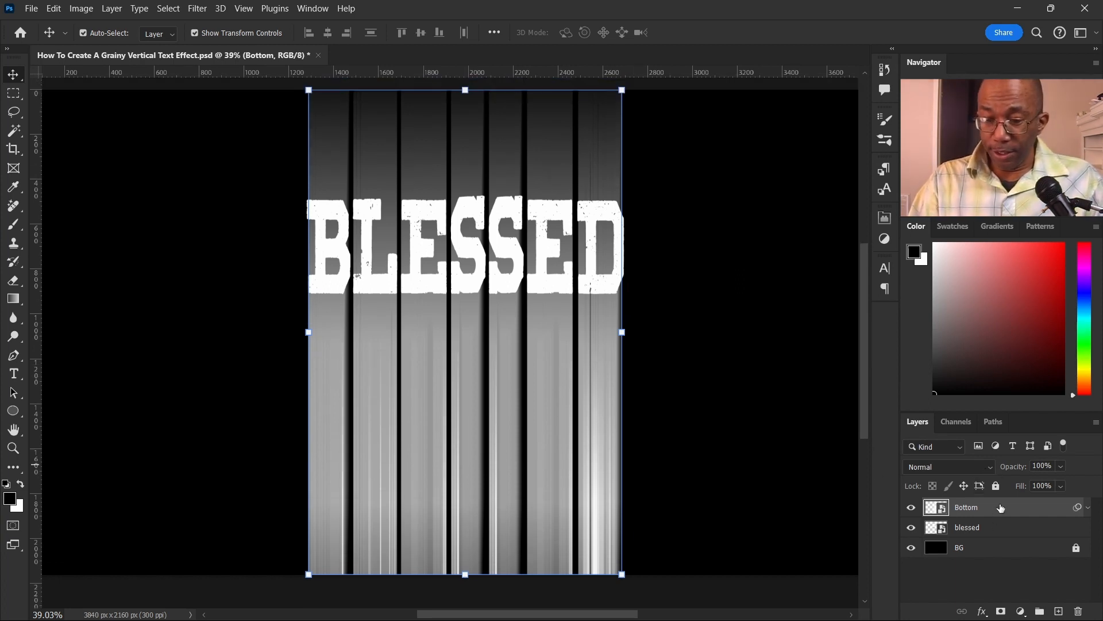
{"action": "left_click", "coordinate": [1001, 613]}
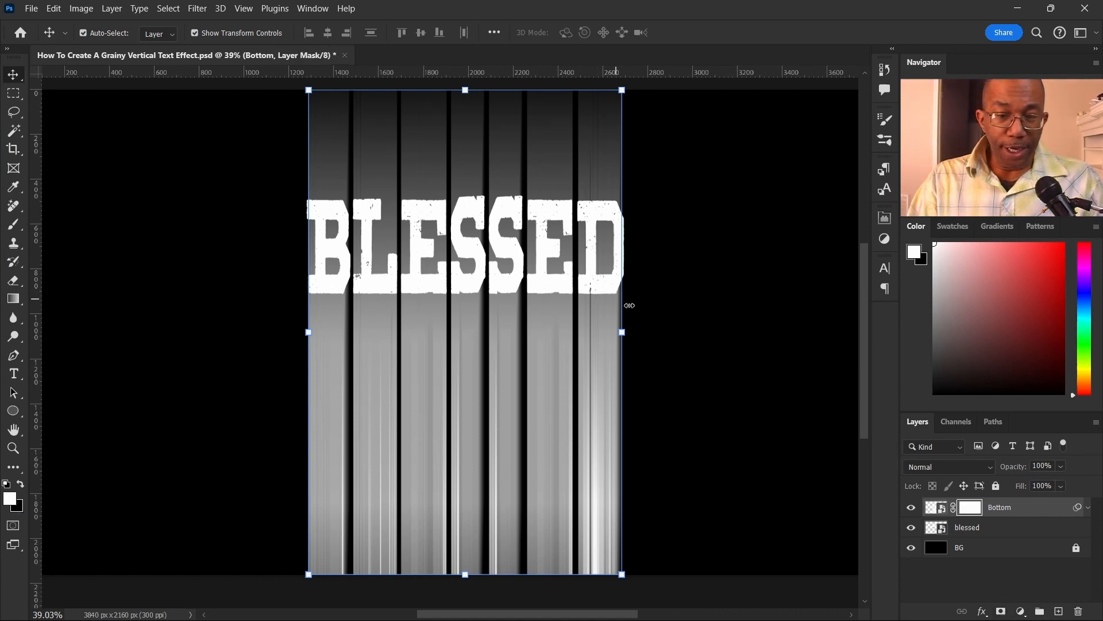
{"action": "scroll", "coordinate": [702, 362], "scroll_direction": "up", "scroll_amount": 2}
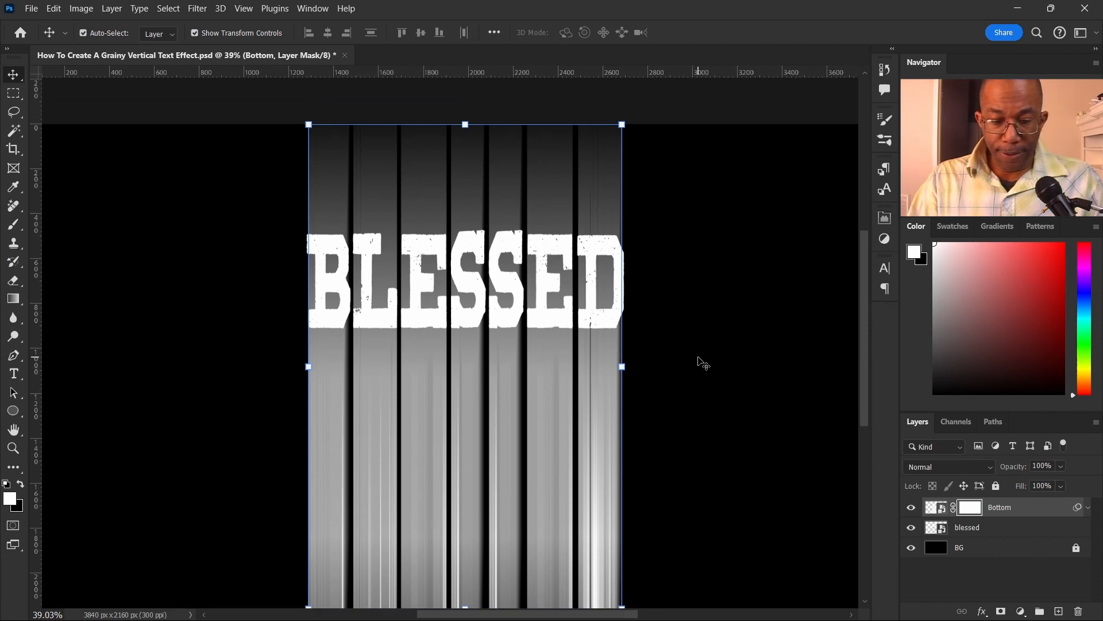
{"action": "key", "text": "e"}
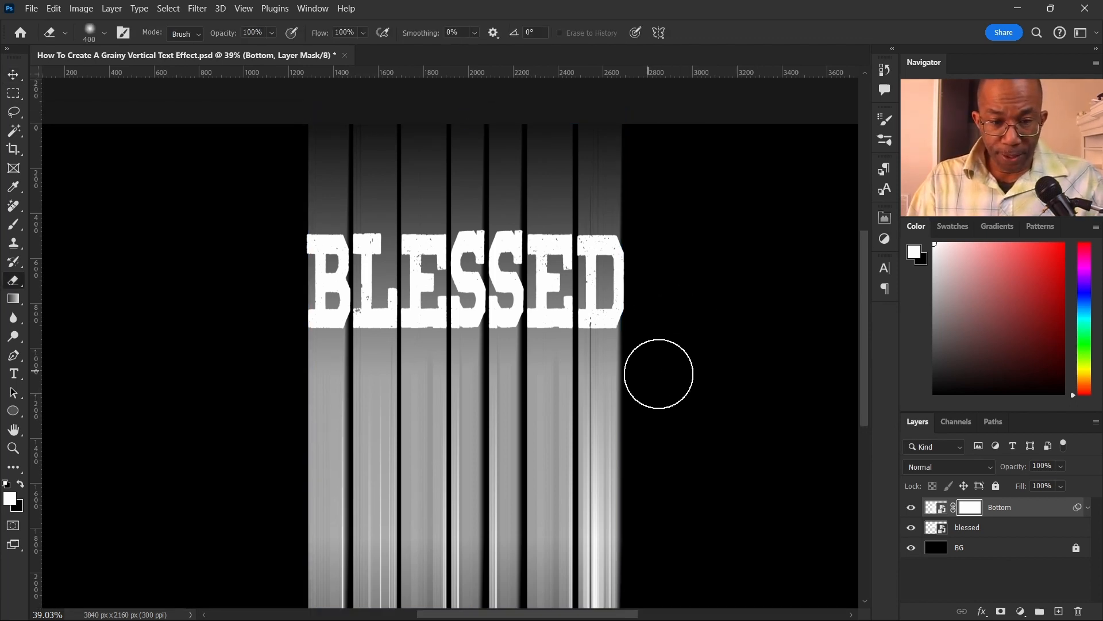
{"action": "scroll", "coordinate": [659, 374], "scroll_direction": "up", "scroll_amount": 3}
{"action": "scroll", "coordinate": [662, 374], "scroll_direction": "down", "scroll_amount": 1}
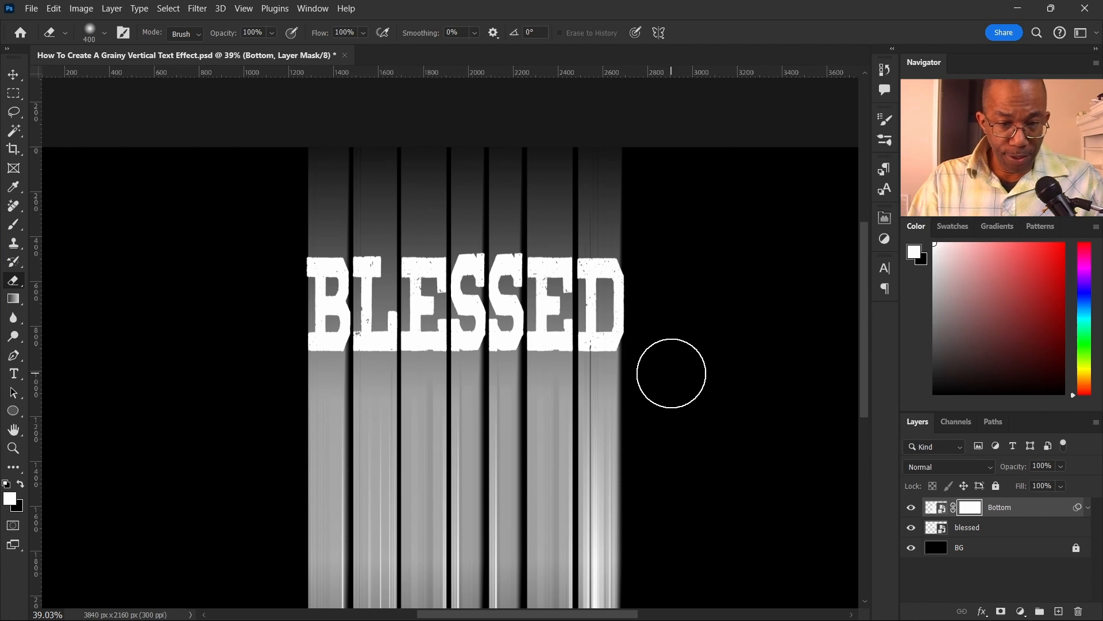
{"action": "scroll", "coordinate": [662, 374], "scroll_direction": "up", "scroll_amount": 2}
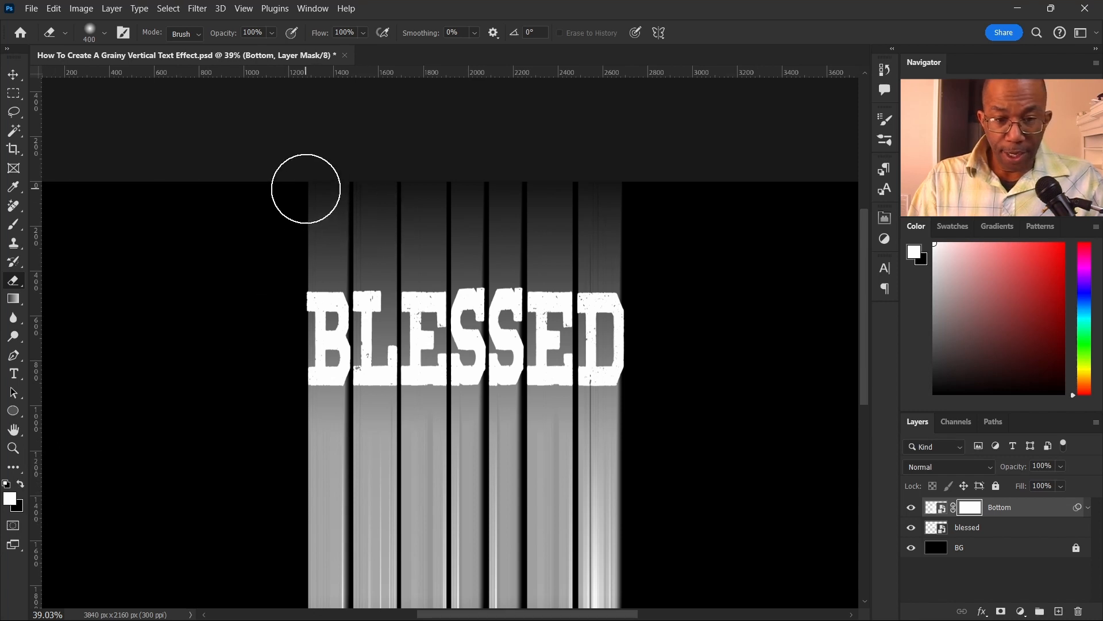
{"action": "mouse_move", "coordinate": [305, 184]}
{"action": "left_mouse_down"}
{"action": "mouse_move", "coordinate": [549, 192]}
{"action": "mouse_move", "coordinate": [293, 215]}
{"action": "mouse_move", "coordinate": [576, 217]}
{"action": "mouse_move", "coordinate": [308, 222]}
{"action": "mouse_move", "coordinate": [268, 111]}
{"action": "left_mouse_up"}
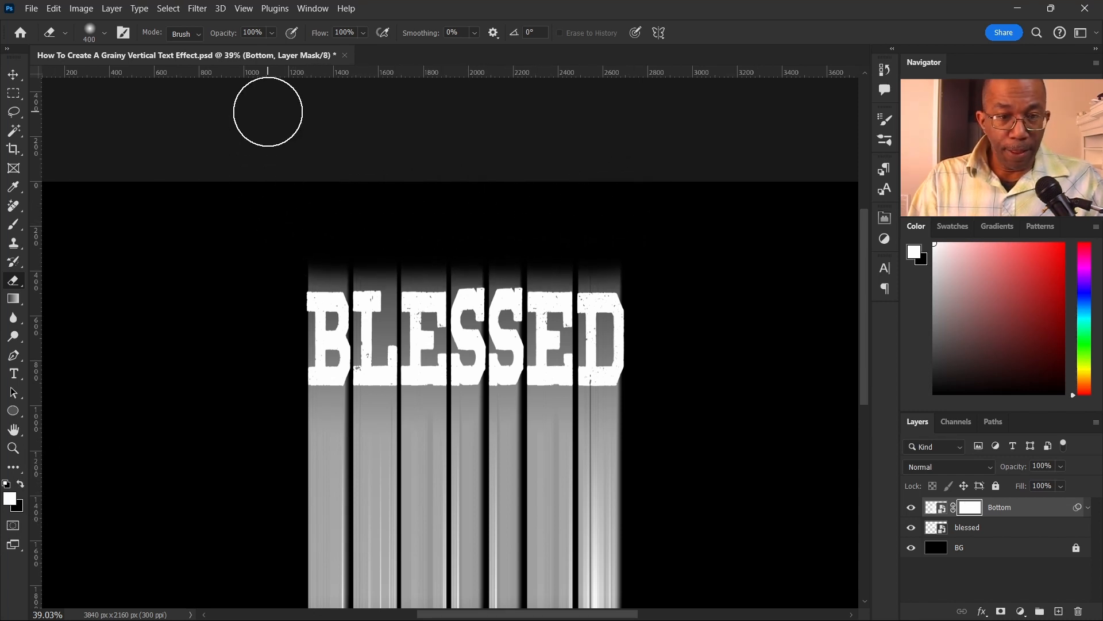
- Set the eraser hardness to 100% and mask out the remaining blur above and behind the upper part of the letters
{"action": "left_click", "coordinate": [104, 33]}
{"action": "key", "text": "Tab"}
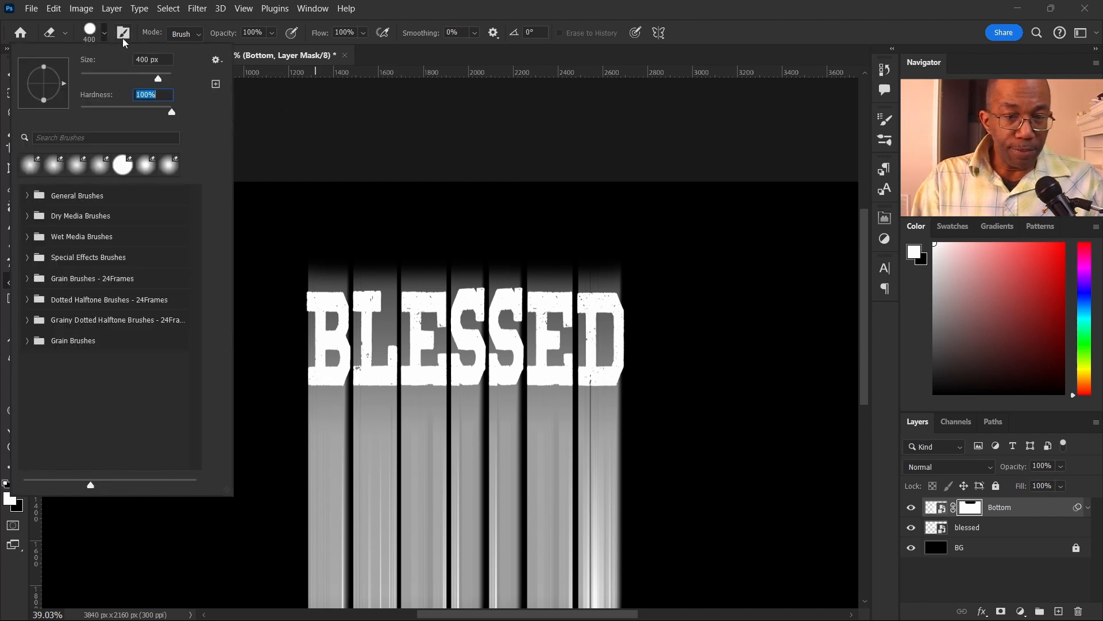
{"action": "left_click", "coordinate": [105, 36]}
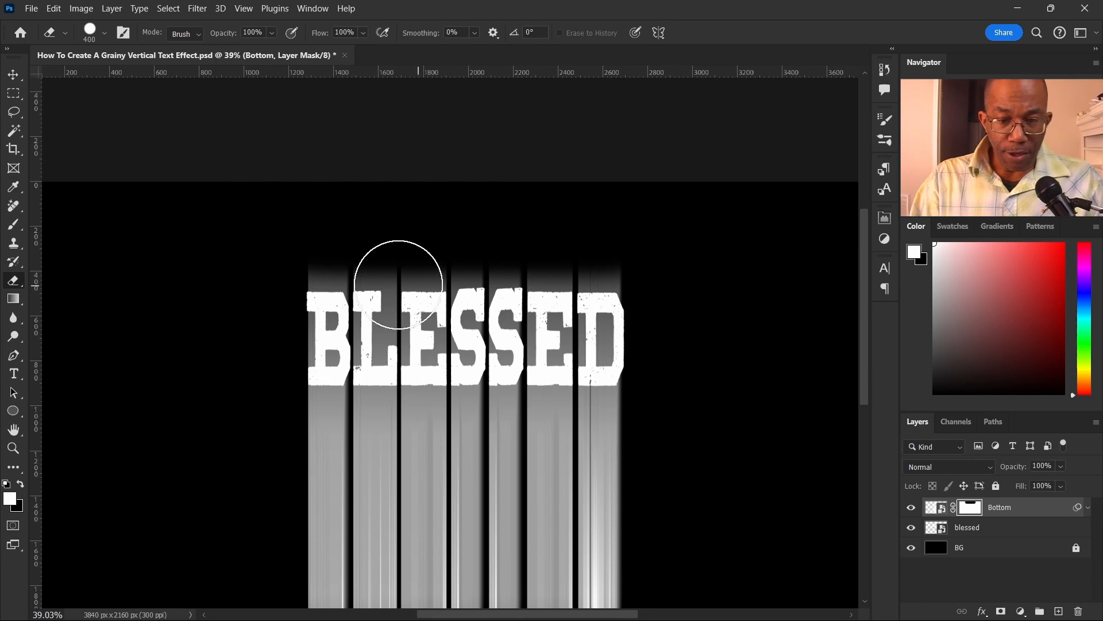
{"action": "mouse_move", "coordinate": [301, 276]}
{"action": "left_mouse_down"}
{"action": "mouse_move", "coordinate": [642, 276]}
{"action": "mouse_move", "coordinate": [330, 296]}
{"action": "mouse_move", "coordinate": [365, 290]}
{"action": "mouse_move", "coordinate": [349, 322]}
{"action": "left_mouse_up"}
- Reduce the eraser to 125 px and mask out the leftover blur inside and between the BLESSED letters
{"action": "scroll", "coordinate": [350, 323], "scroll_direction": "up", "scroll_amount": 5}
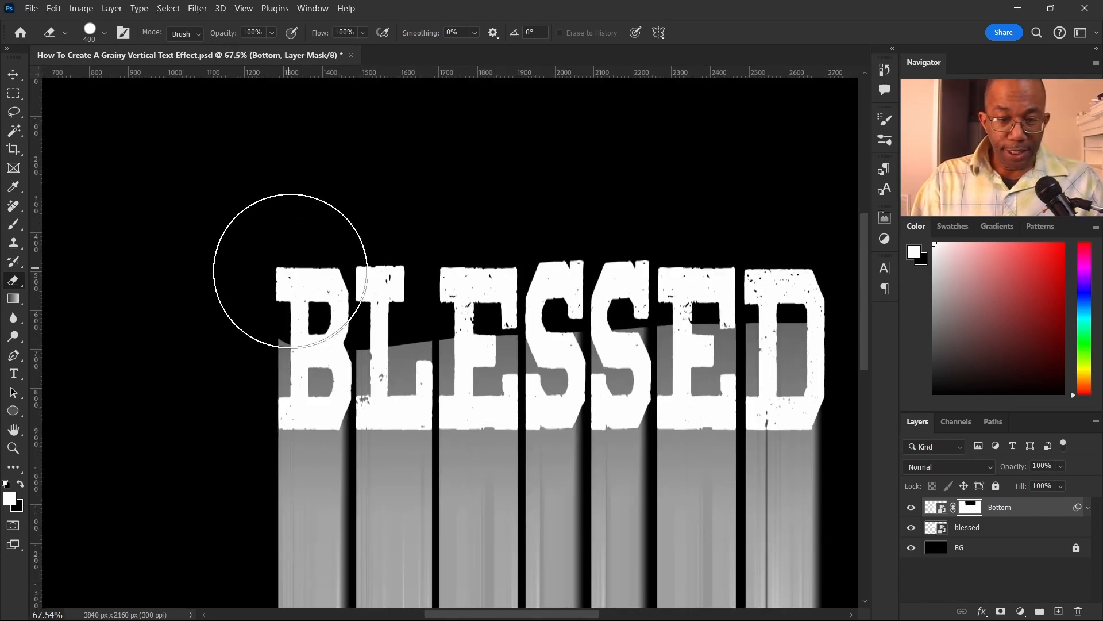
{"action": "key", "text": "bracketleft"}
{"action": "key", "text": "bracketleft"}
{"action": "key", "text": "bracketleft"}
{"action": "key", "text": "bracketleft"}
{"action": "key", "text": "bracketleft"}
{"action": "key", "text": "bracketleft"}
{"action": "mouse_move", "coordinate": [286, 352]}
{"action": "left_mouse_down"}
{"action": "mouse_move", "coordinate": [294, 384]}
{"action": "mouse_move", "coordinate": [319, 384]}
{"action": "mouse_move", "coordinate": [340, 350]}
{"action": "mouse_move", "coordinate": [430, 356]}
{"action": "mouse_move", "coordinate": [810, 322]}
{"action": "left_mouse_up"}
{"action": "mouse_move", "coordinate": [362, 369]}
{"action": "left_mouse_down"}
{"action": "mouse_move", "coordinate": [608, 373]}
{"action": "mouse_move", "coordinate": [617, 386]}
{"action": "mouse_move", "coordinate": [667, 368]}
{"action": "mouse_move", "coordinate": [711, 384]}
{"action": "mouse_move", "coordinate": [799, 373]}
{"action": "mouse_move", "coordinate": [796, 358]}
{"action": "mouse_move", "coordinate": [690, 368]}
{"action": "left_mouse_up"}
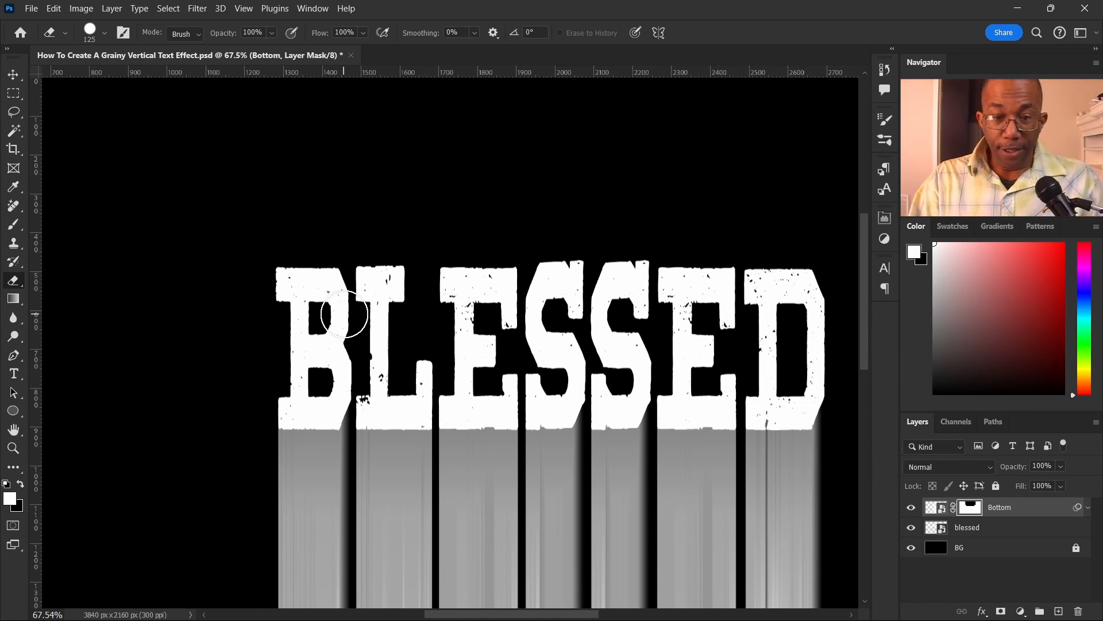
- Duplicate the masked Bottom layer to strengthen the streaks, then merge both copies into a single layer
{"action": "scroll", "coordinate": [359, 314], "scroll_direction": "down", "scroll_amount": 4}
{"action": "scroll", "coordinate": [440, 326], "scroll_direction": "down", "scroll_amount": 3}
{"action": "scroll", "coordinate": [557, 417], "scroll_direction": "left", "scroll_amount": 3}
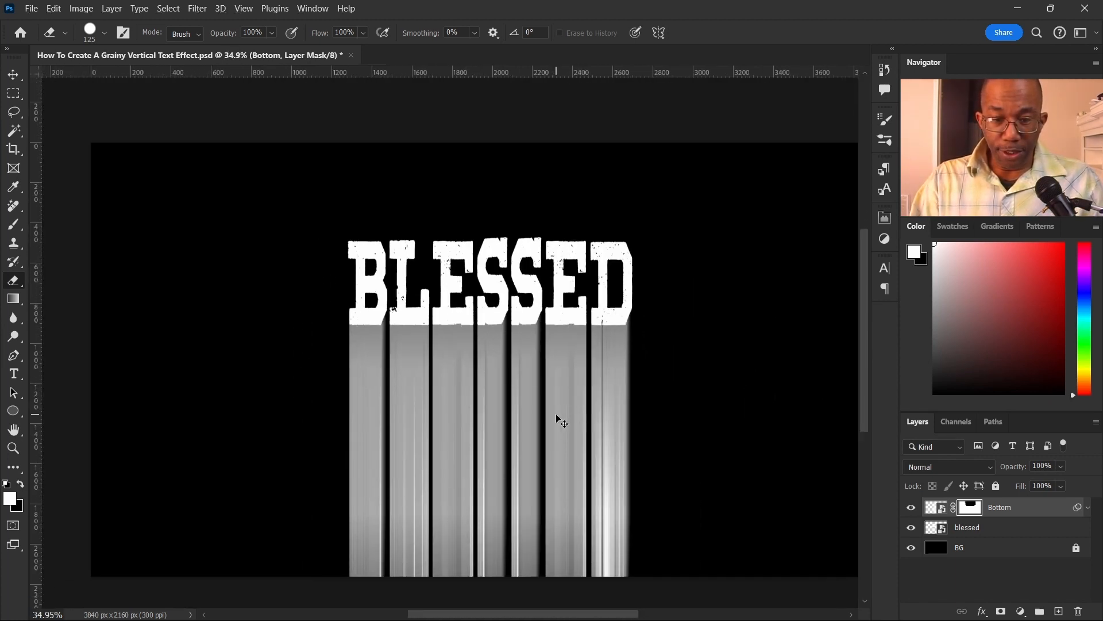
{"action": "left_click", "coordinate": [14, 74]}
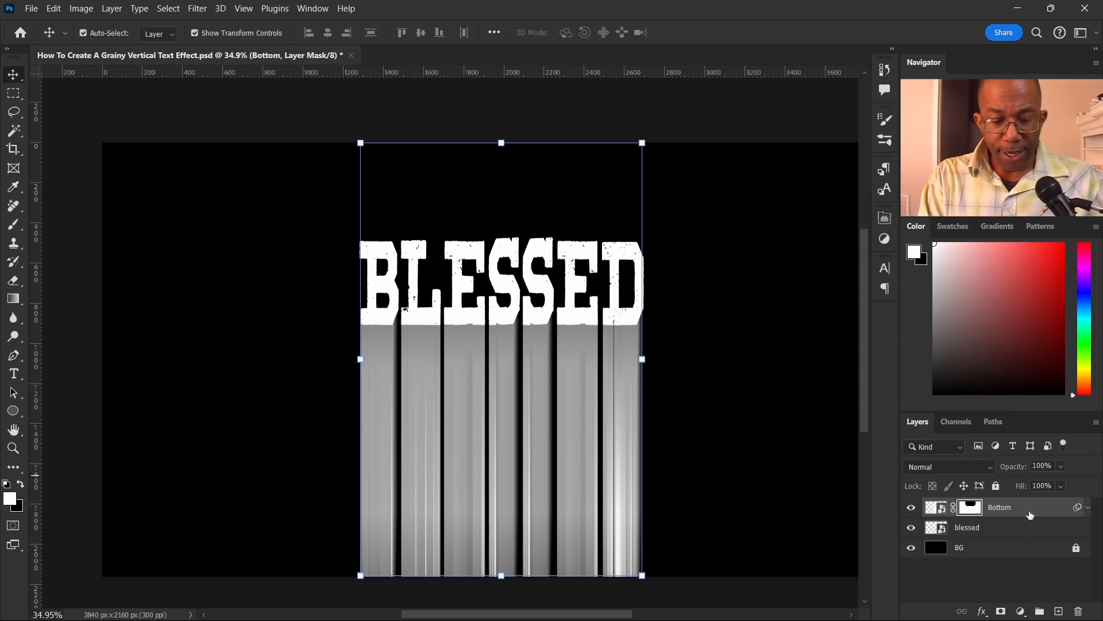
{"action": "key", "text": "ctrl+j"}
{"action": "key", "text": "x"}
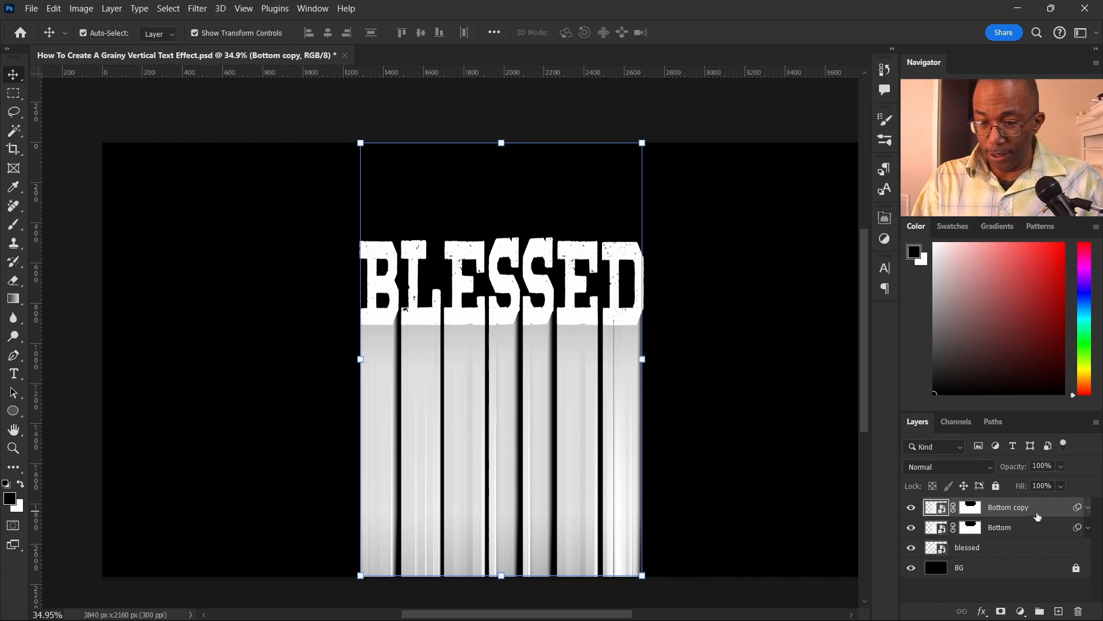
{"action": "key", "text": "ctrl"}
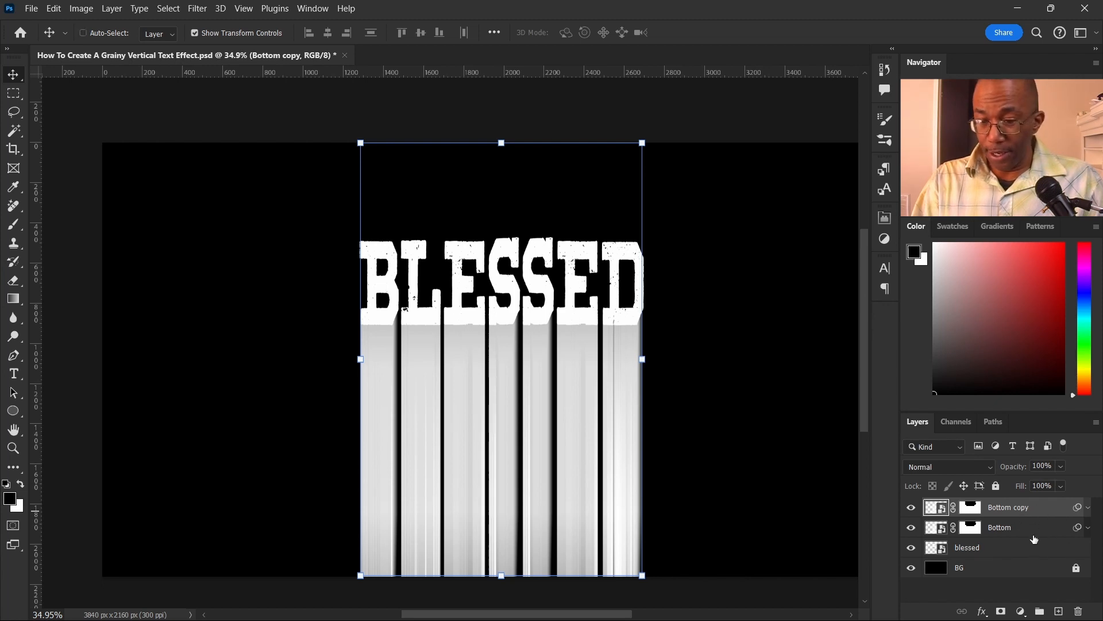
{"action": "left_click", "coordinate": [1032, 529], "text": "ctrl"}
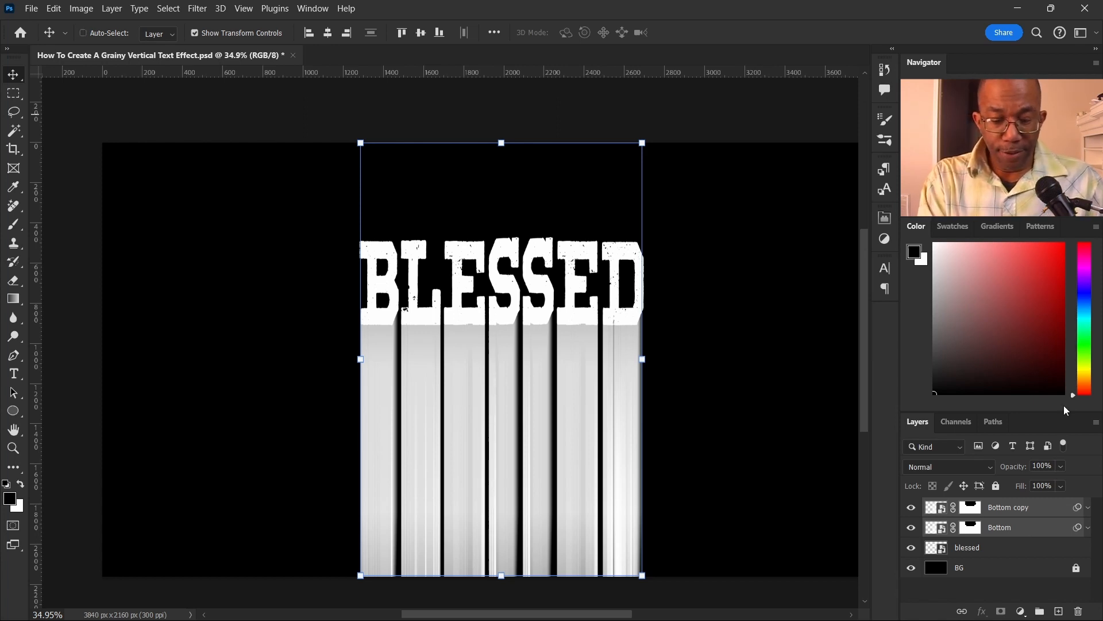
{"action": "key", "text": "ctrl+e"}
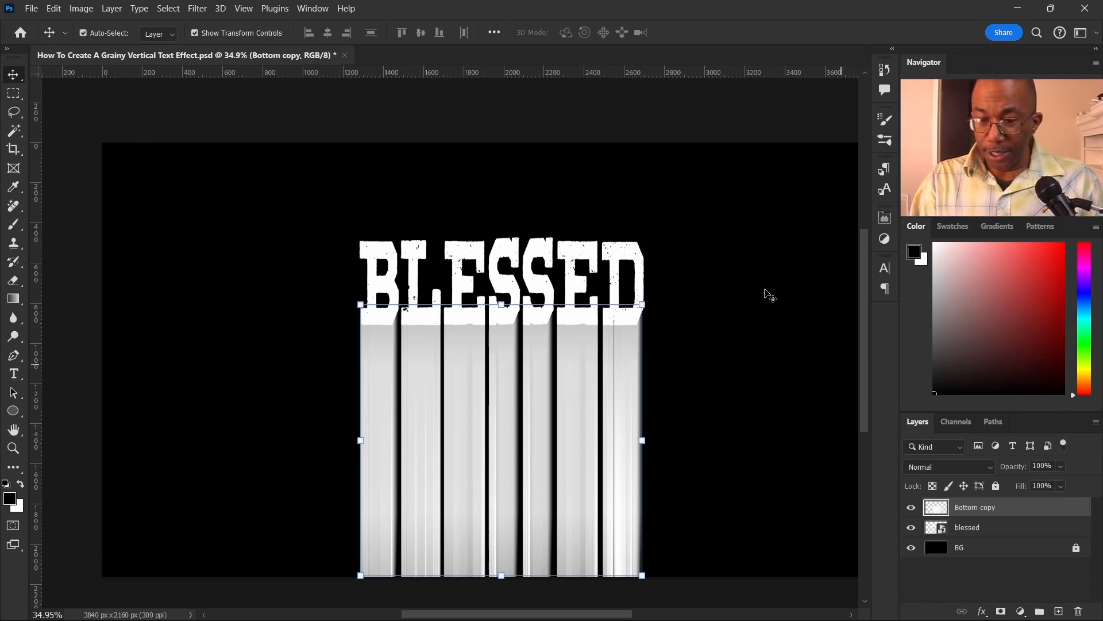
- Convert the merged Bottom copy layer for smart filters, then add a layer mask to it and to the "blessed" layer
{"action": "left_click", "coordinate": [198, 10]}
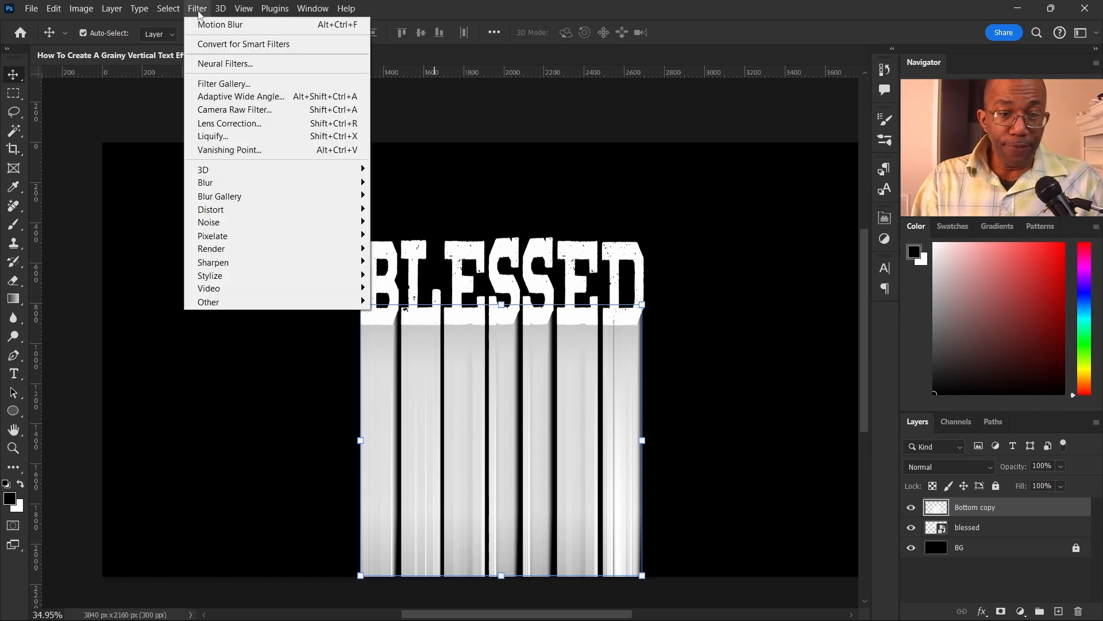
{"action": "left_click", "coordinate": [241, 44]}
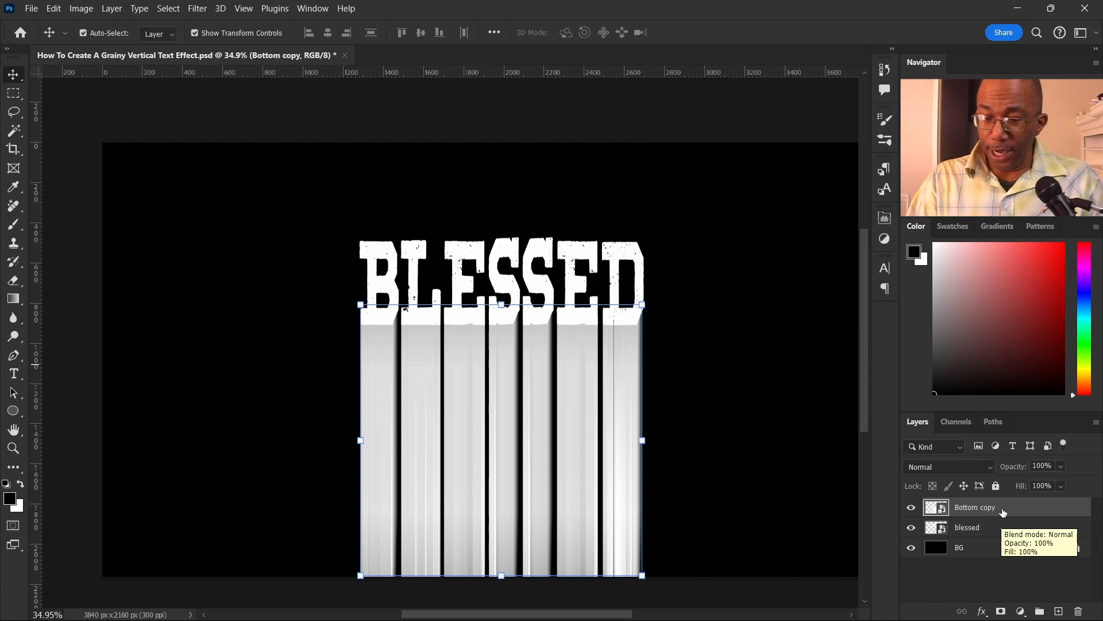
{"action": "left_click", "coordinate": [1001, 612]}
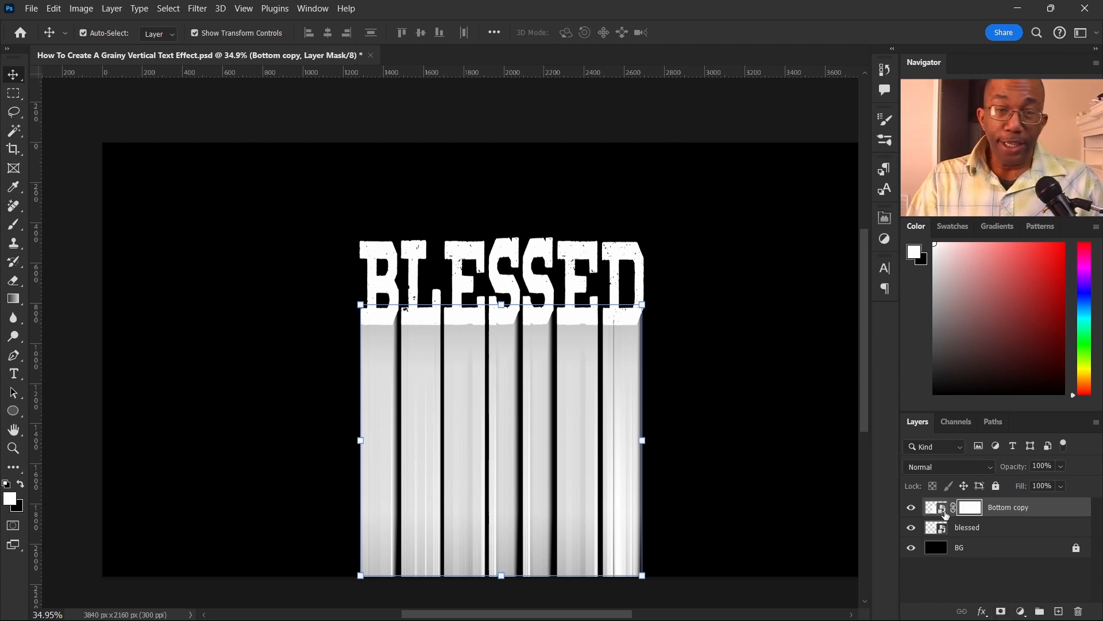
{"action": "left_click", "coordinate": [977, 532]}
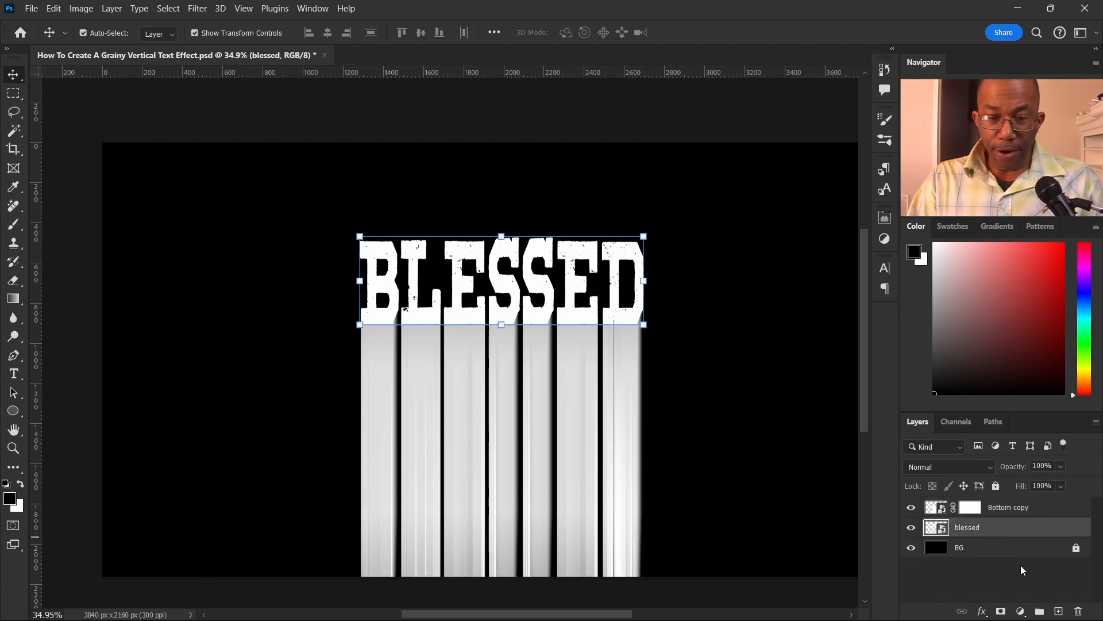
{"action": "left_click", "coordinate": [1000, 611]}
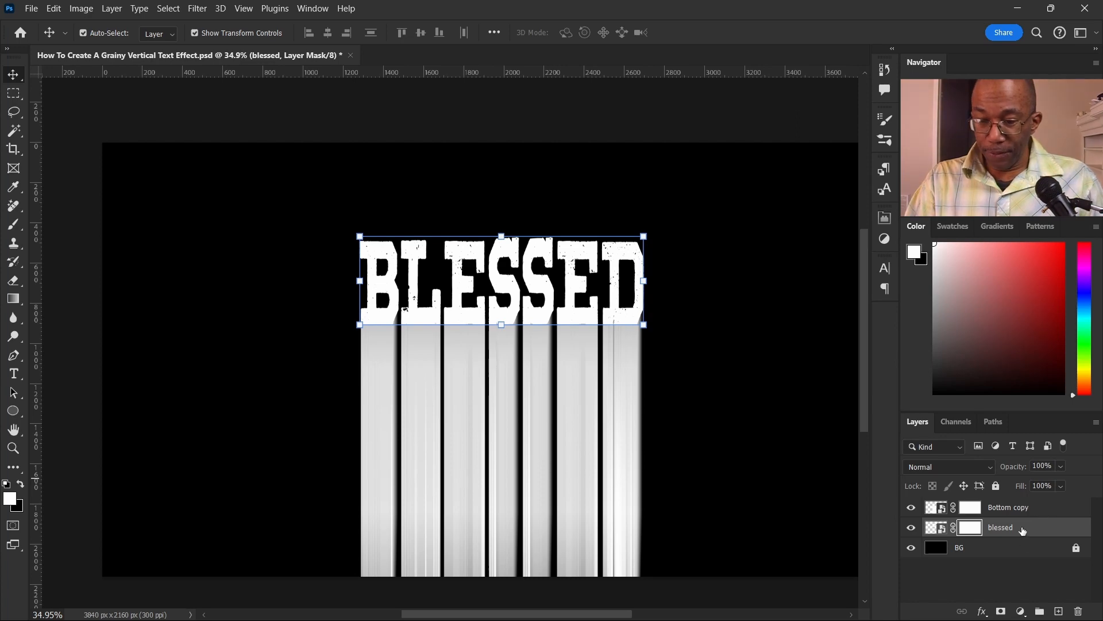
- Combine the Bottom copy and "blessed" layers into one smart object and fit the canvas in view
{"action": "left_click", "coordinate": [1043, 510], "text": "shift"}
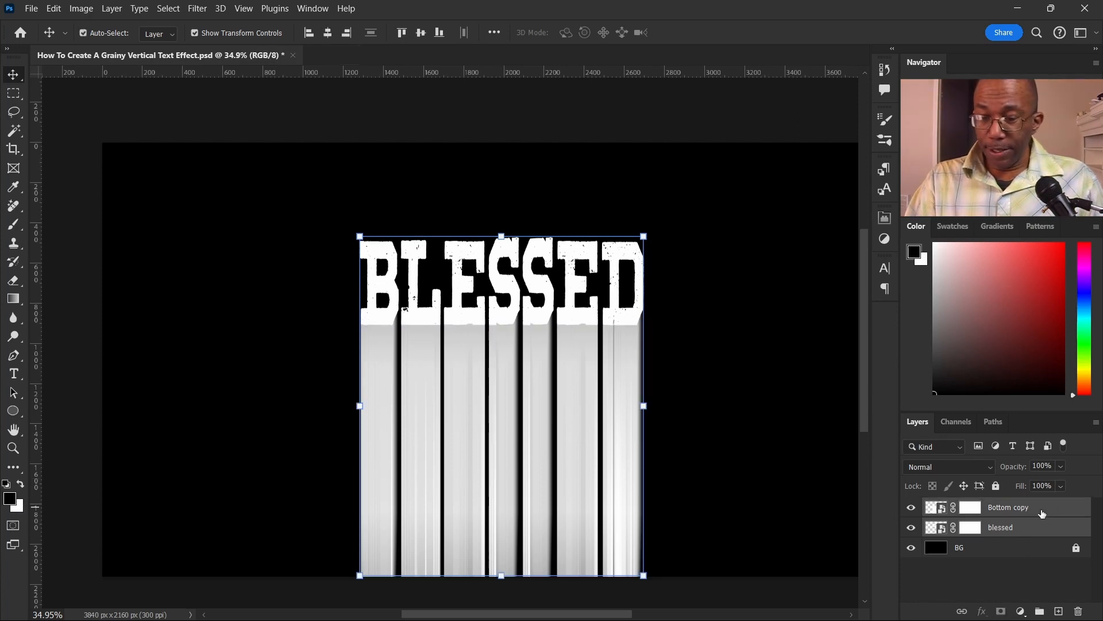
{"action": "right_click", "coordinate": [1041, 511]}
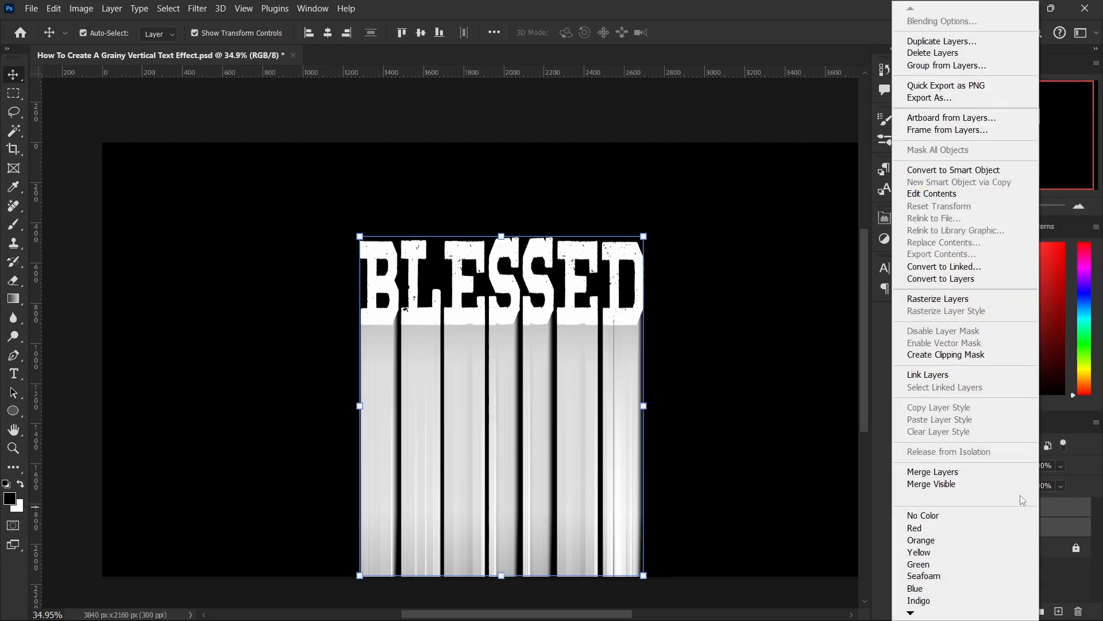
{"action": "left_click", "coordinate": [979, 170]}
{"action": "scroll", "coordinate": [721, 371], "scroll_direction": "down", "scroll_amount": 1}
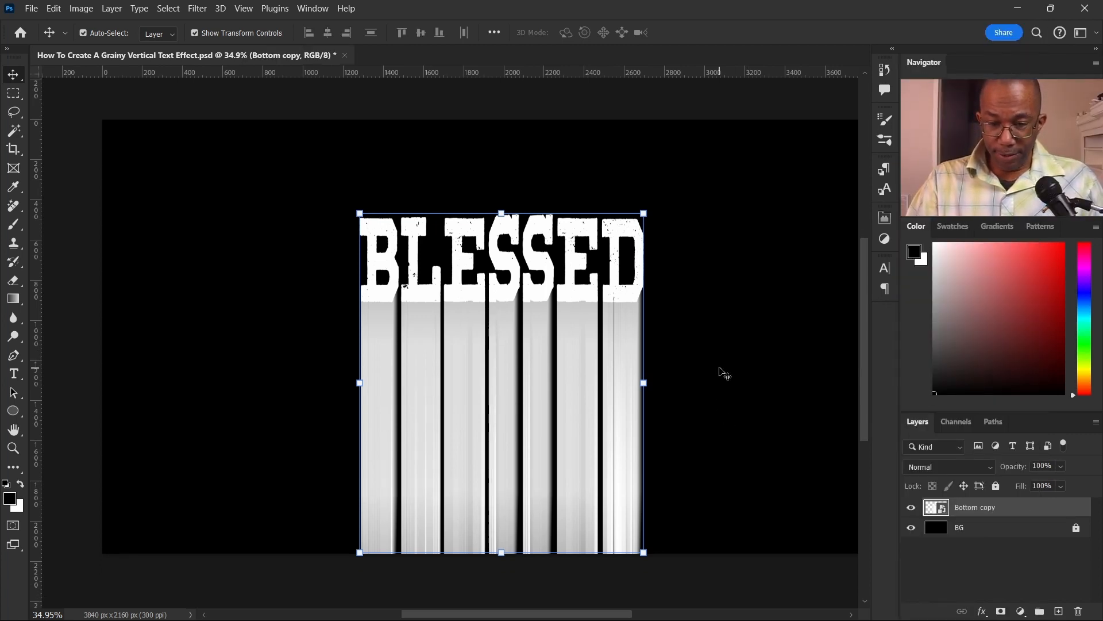
{"action": "key", "text": "ctrl+0"}
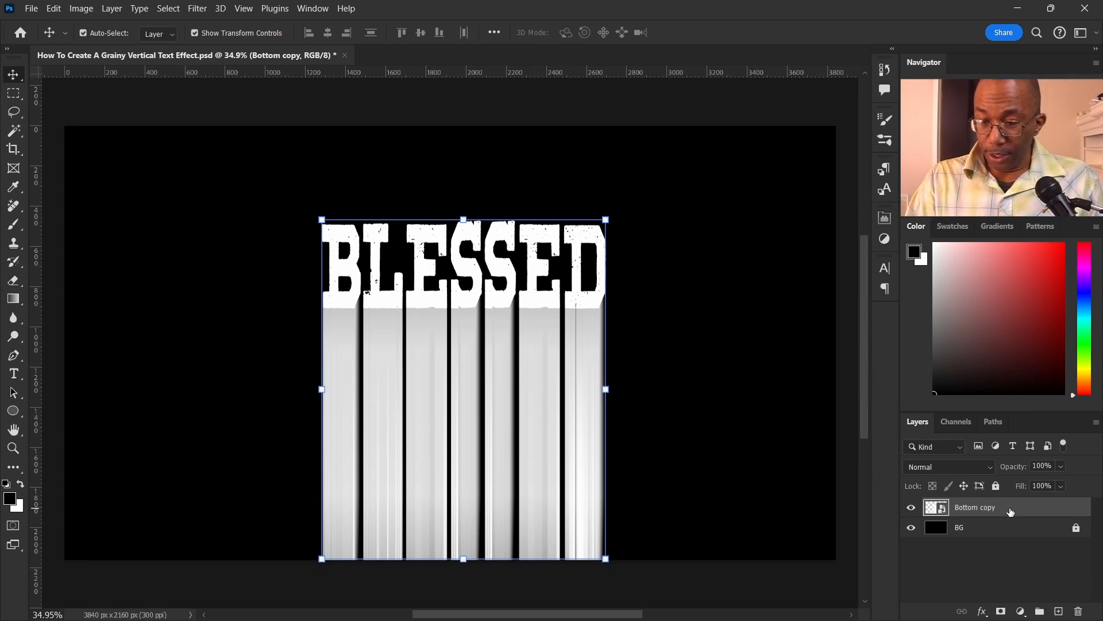
- Add a Gradient Overlay to the Bottom copy smart object using the Blue_32 gradient, Radial style, reversed, at 114% scale
{"action": "double_click", "coordinate": [1011, 512]}
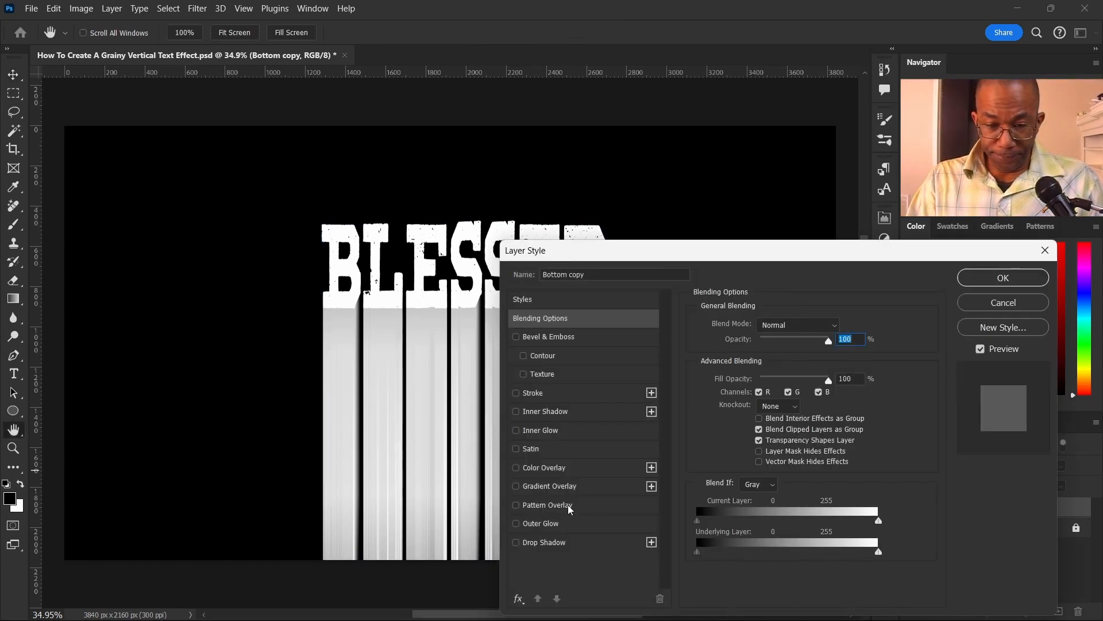
{"action": "left_click", "coordinate": [591, 490]}
{"action": "left_click_drag", "start_coordinate": [642, 251], "coordinate": [649, 153]}
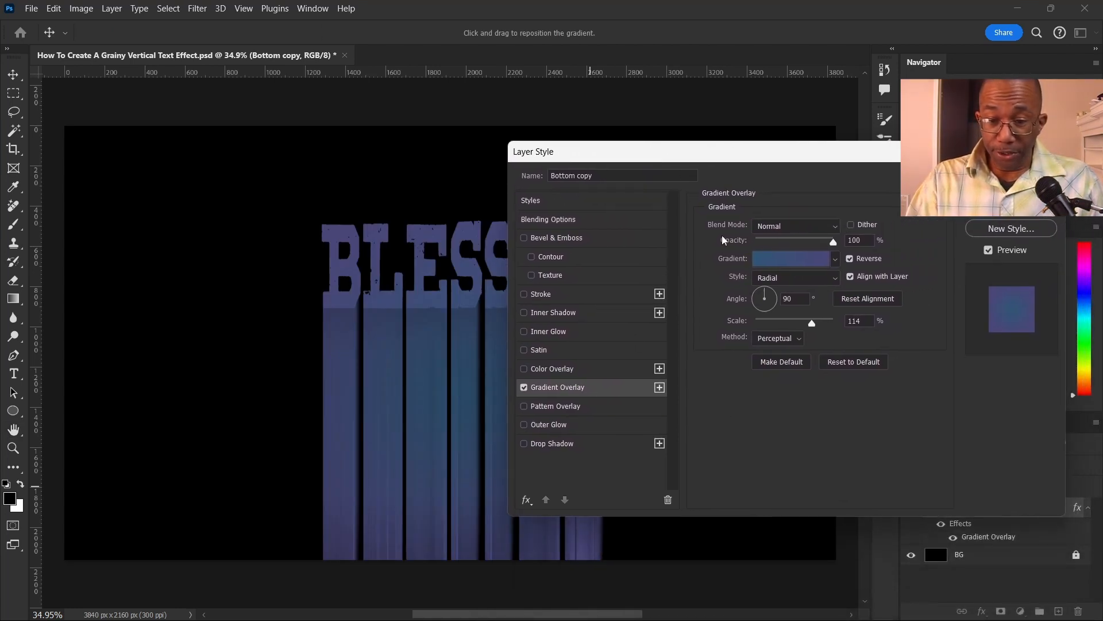
{"action": "left_click_drag", "start_coordinate": [811, 156], "coordinate": [731, 156]}
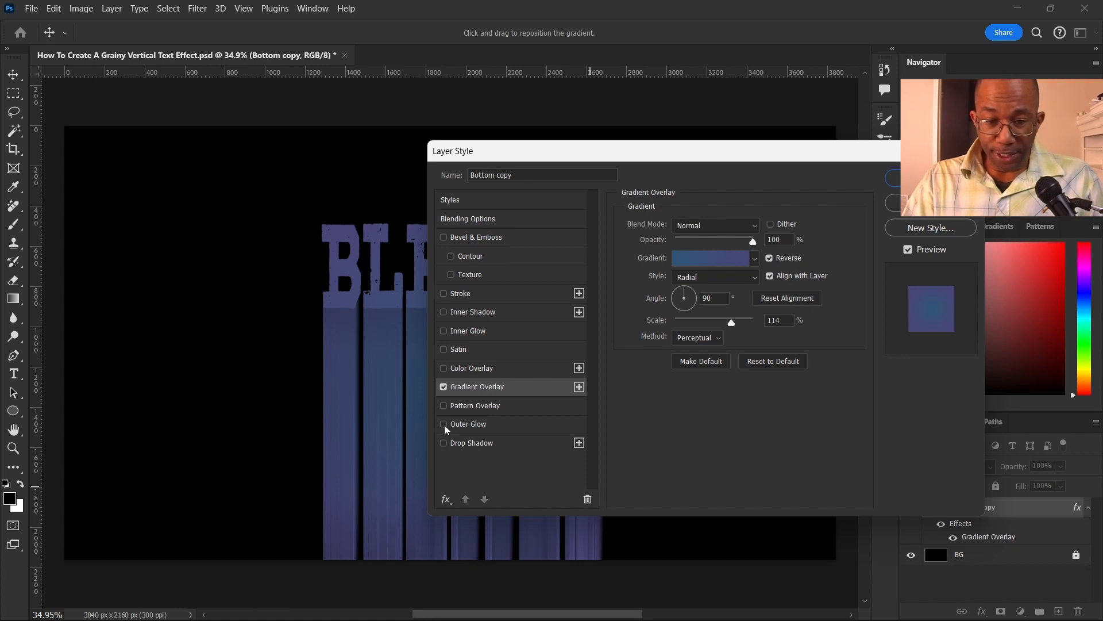
{"action": "left_click", "coordinate": [716, 260]}
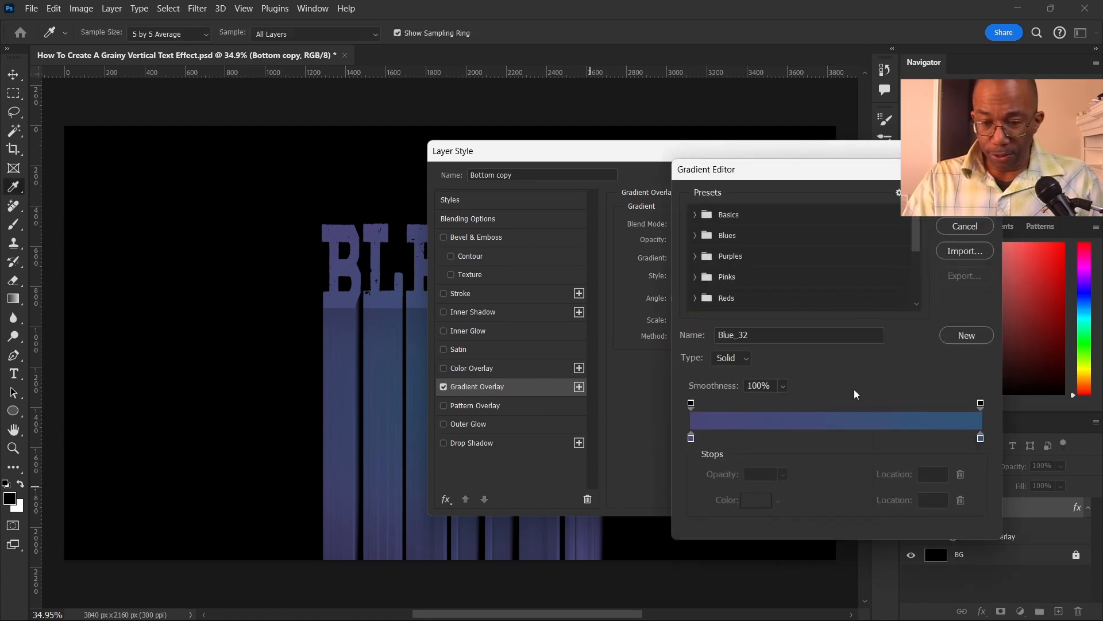
{"action": "scroll", "coordinate": [835, 260], "scroll_direction": "down", "scroll_amount": 4}
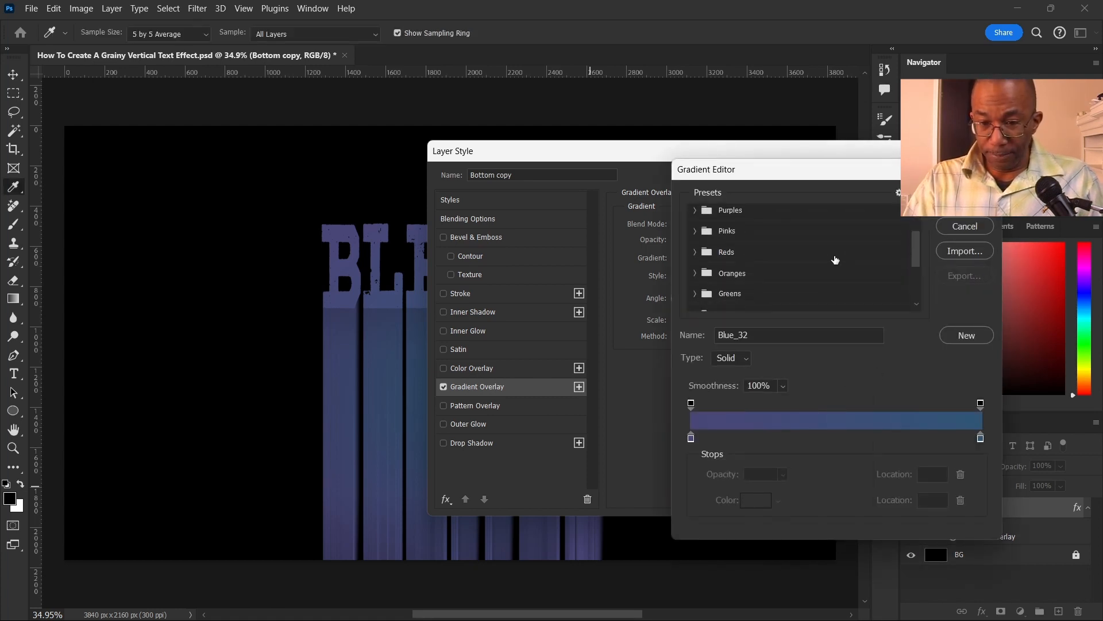
{"action": "scroll", "coordinate": [836, 260], "scroll_direction": "down", "scroll_amount": 2}
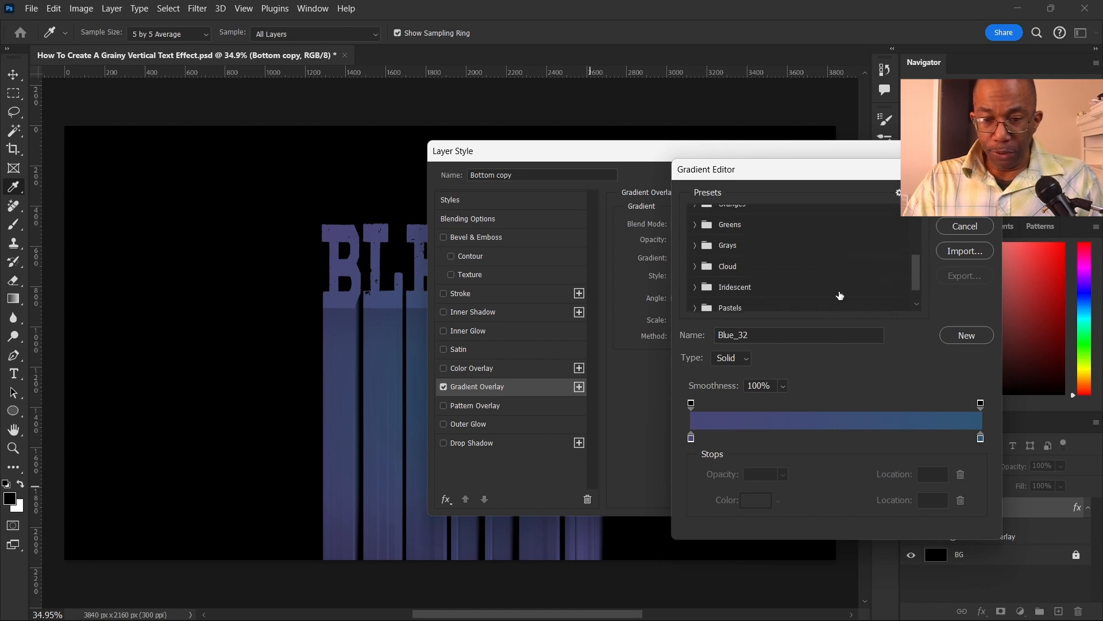
{"action": "scroll", "coordinate": [828, 265], "scroll_direction": "up", "scroll_amount": 3}
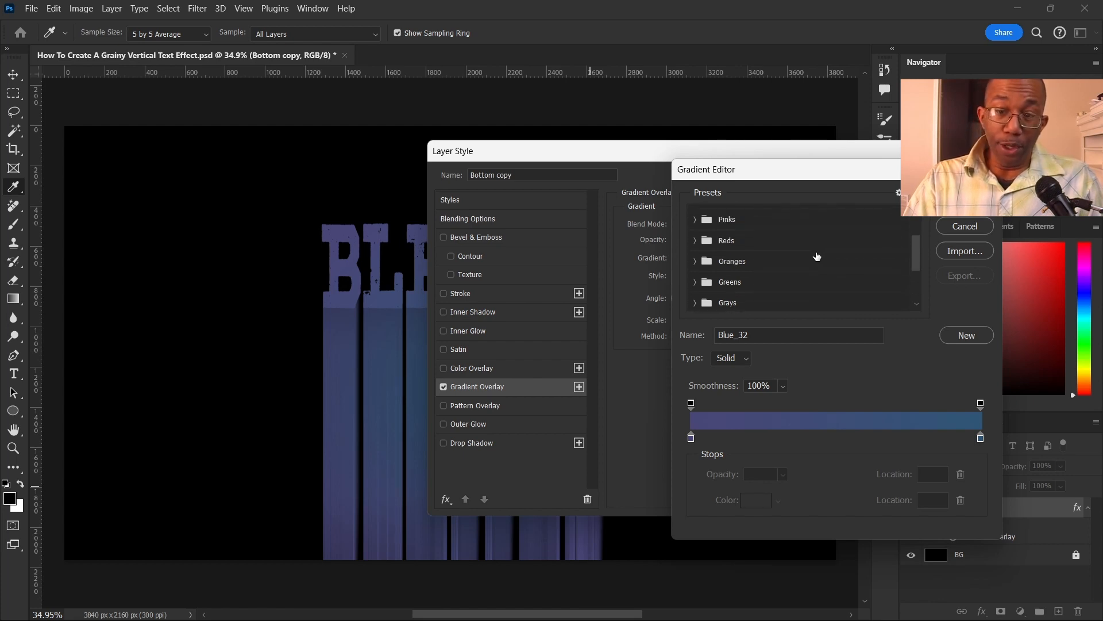
{"action": "left_click", "coordinate": [964, 201]}
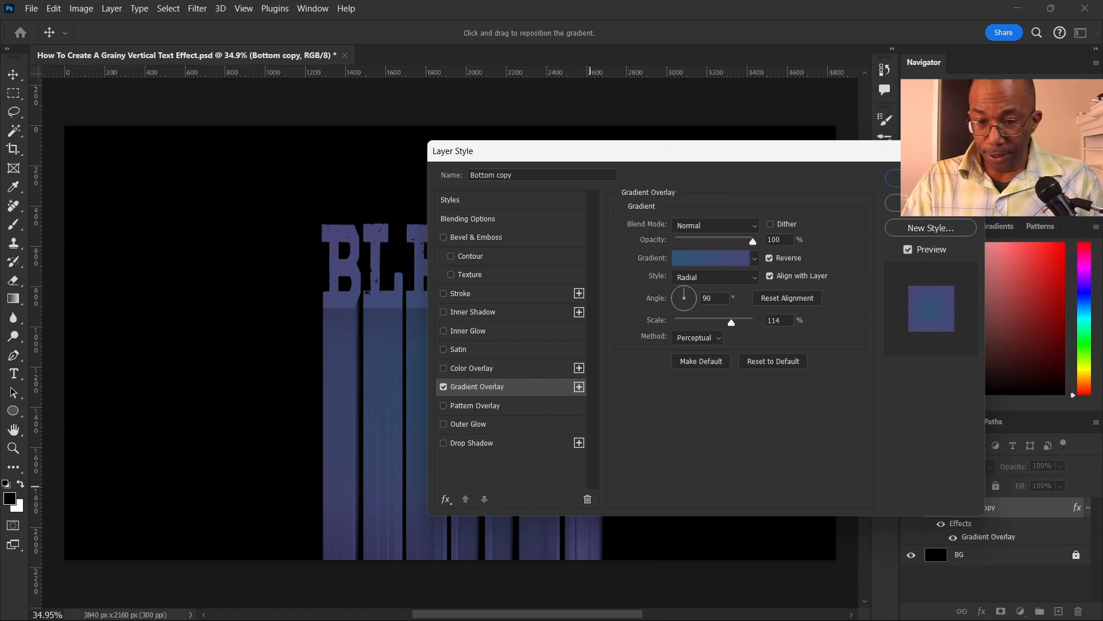
{"action": "left_click", "coordinate": [940, 176]}
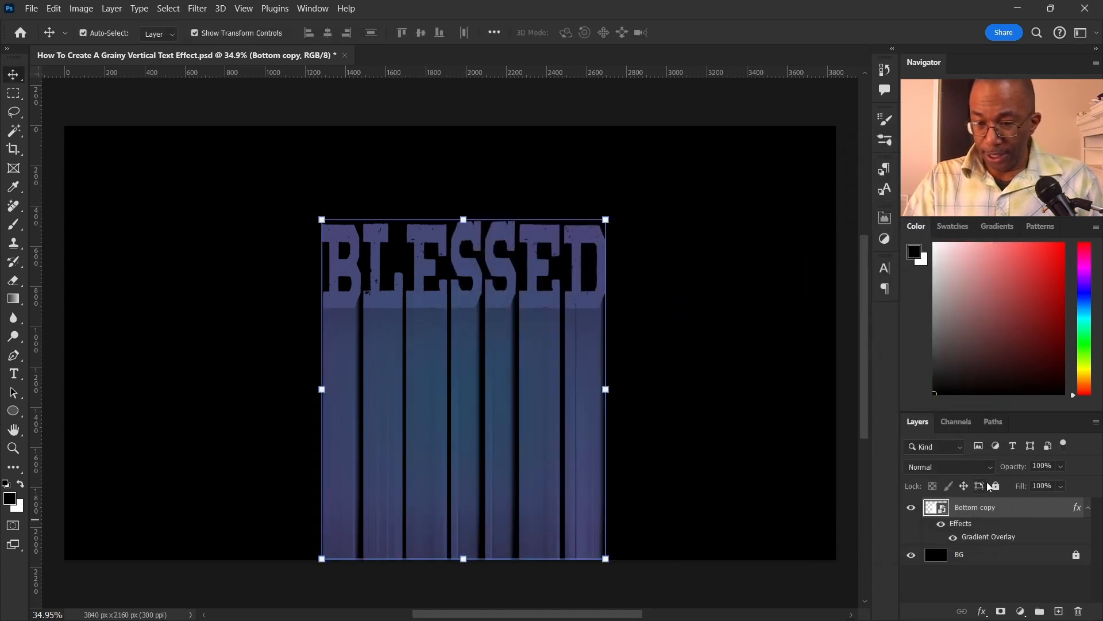
- Set the Bottom copy layer's blend mode to Dissolve to give the streaks a grainy look
{"action": "left_click", "coordinate": [989, 465]}
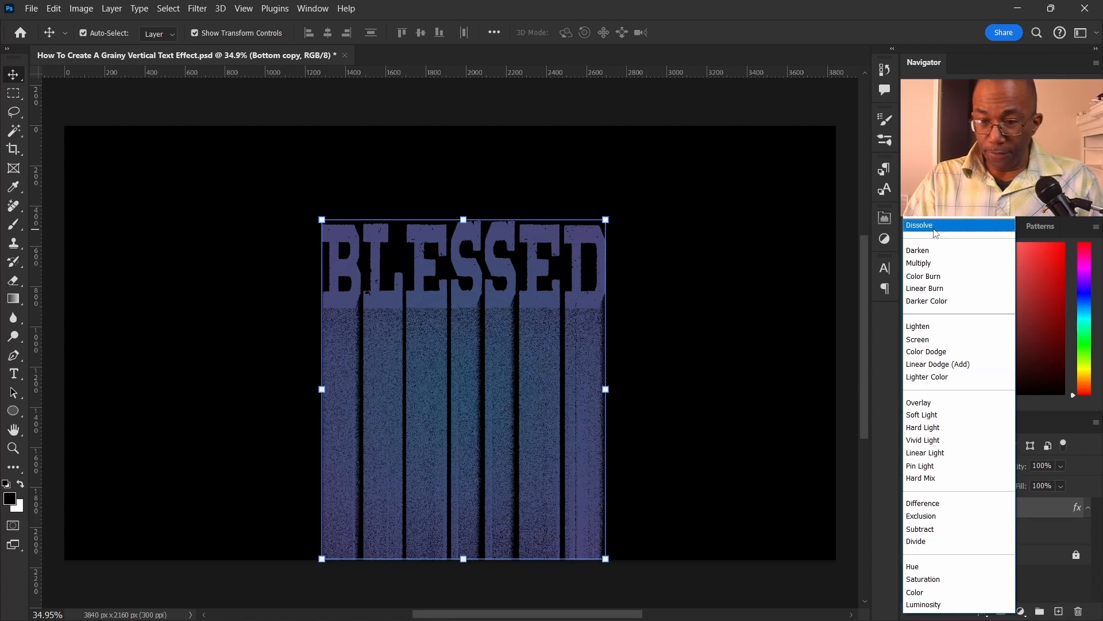
{"action": "left_click", "coordinate": [935, 227]}
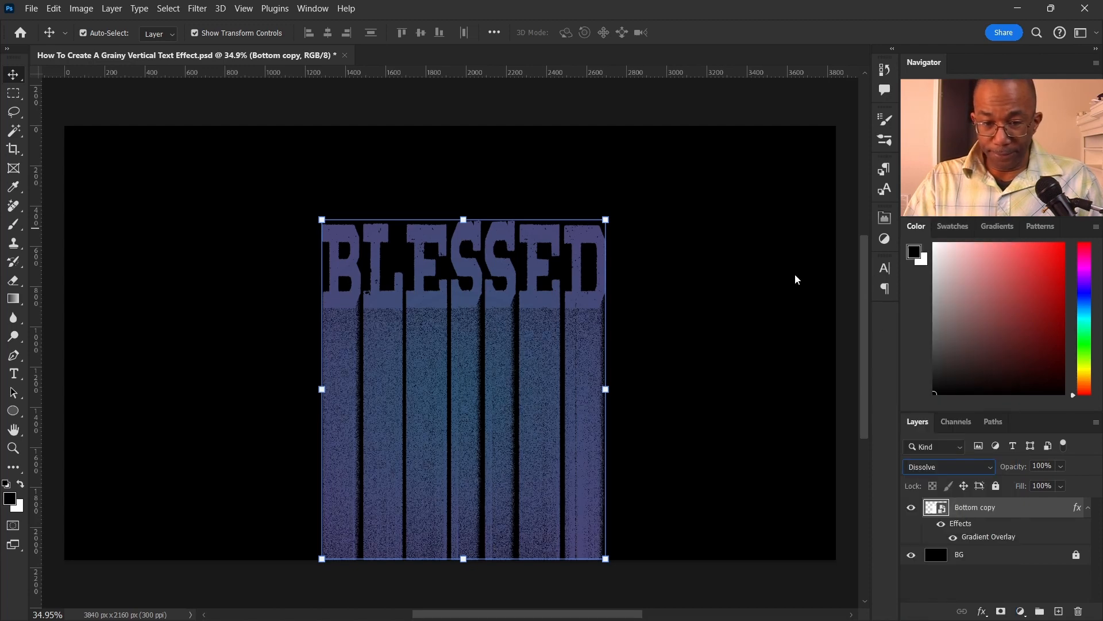
{"action": "left_click", "coordinate": [697, 525]}
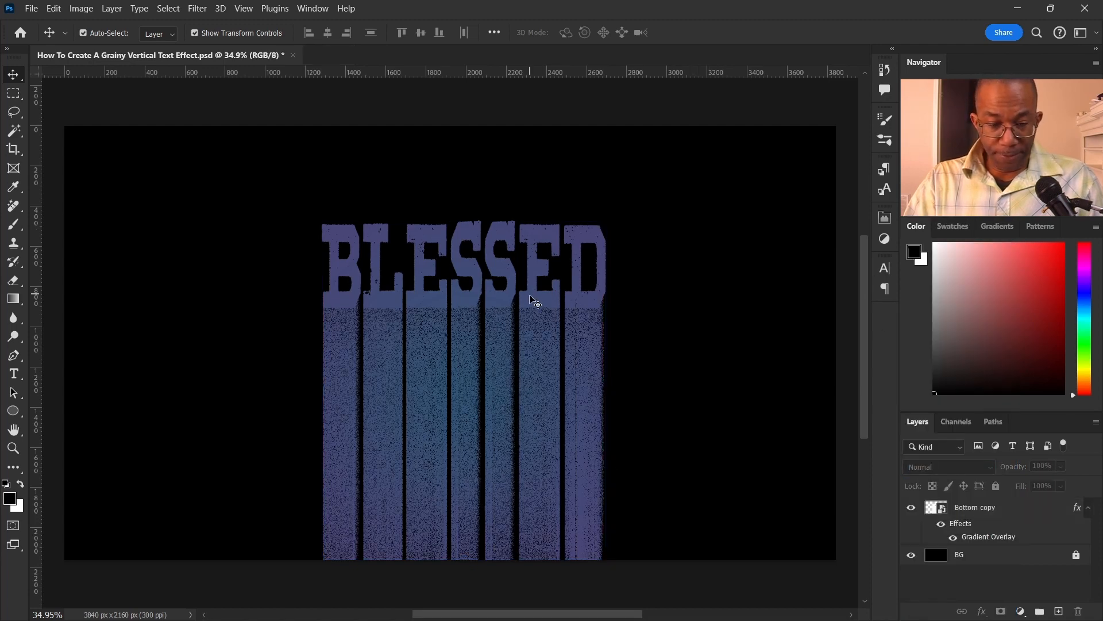
{"action": "scroll", "coordinate": [536, 302], "scroll_direction": "up", "scroll_amount": 5}
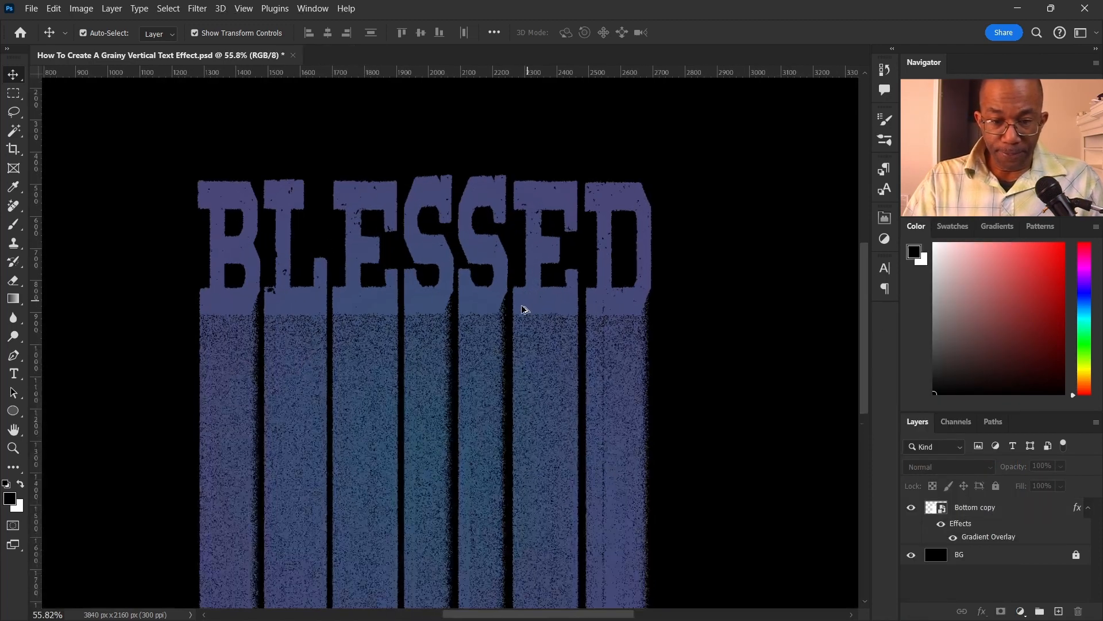
{"action": "scroll", "coordinate": [539, 313], "scroll_direction": "down", "scroll_amount": 4}
{"action": "scroll", "coordinate": [539, 317], "scroll_direction": "down", "scroll_amount": 2}
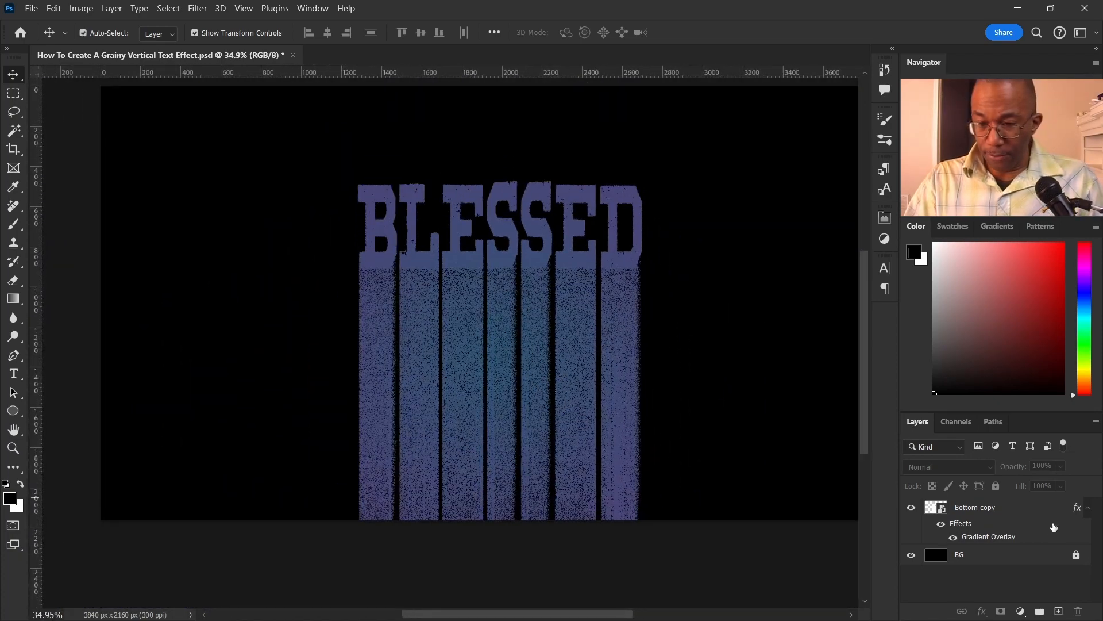
- Collapse the Bottom copy effects, stamp everything visible into a new layer on top, and hide the Bottom copy and BG layers
{"action": "left_click", "coordinate": [1089, 507]}
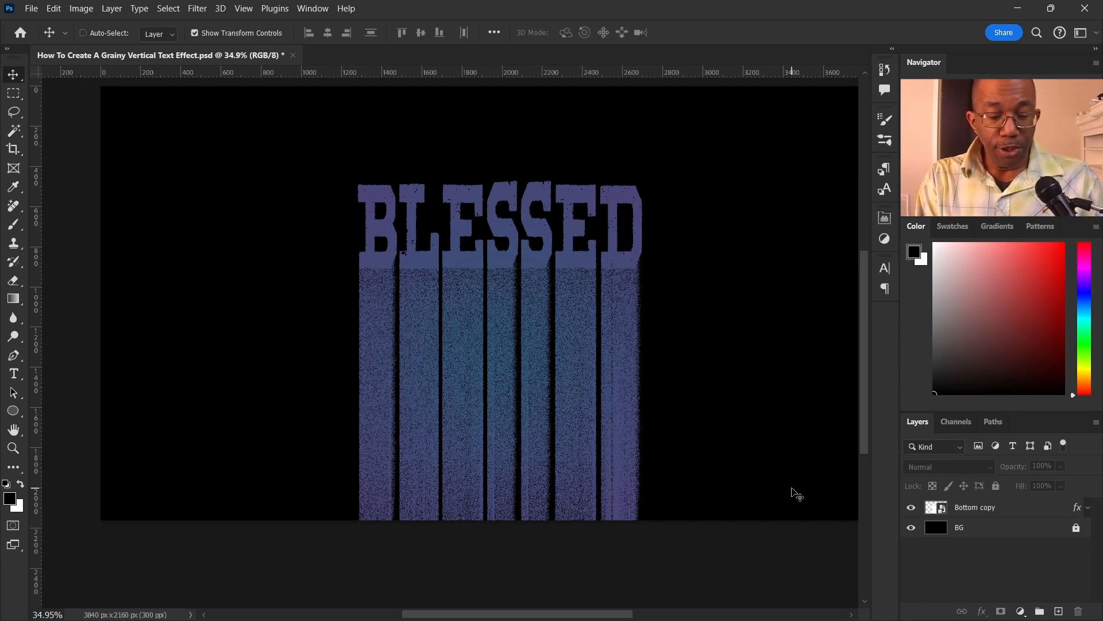
{"action": "key", "text": "ctrl+shift+alt+e"}
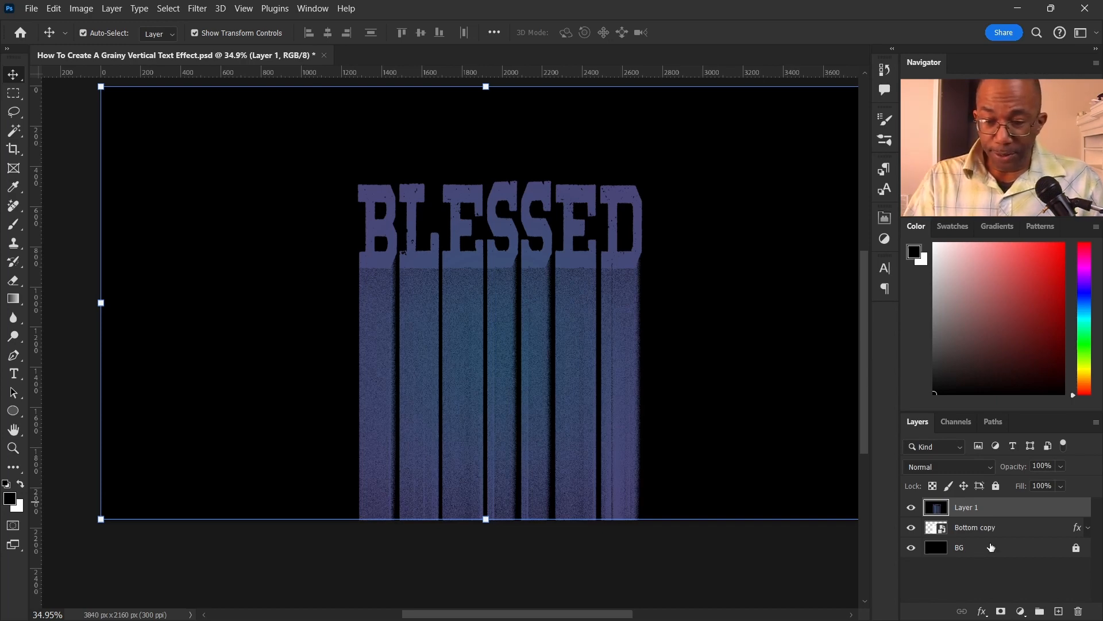
{"action": "left_click_drag", "start_coordinate": [914, 536], "coordinate": [912, 553]}
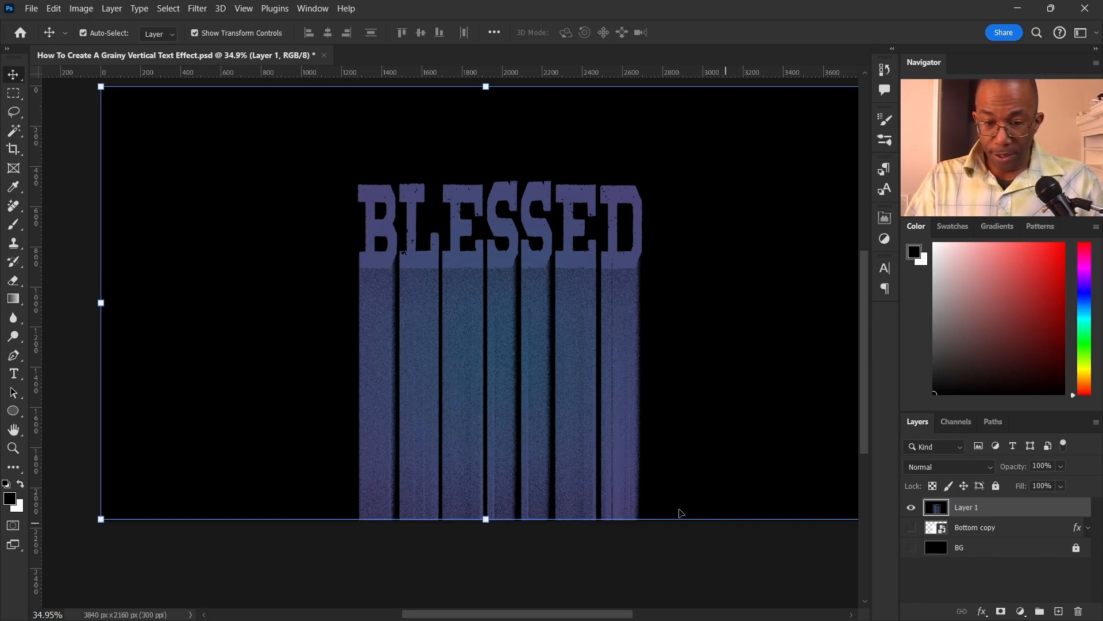
- Start the Camera Raw filter on the stamped layer and set Texture to +100 and Grain to 100 in its effects
{"action": "scroll", "coordinate": [566, 475], "scroll_direction": "up", "scroll_amount": 1}
{"action": "scroll", "coordinate": [586, 485], "scroll_direction": "right", "scroll_amount": 1}
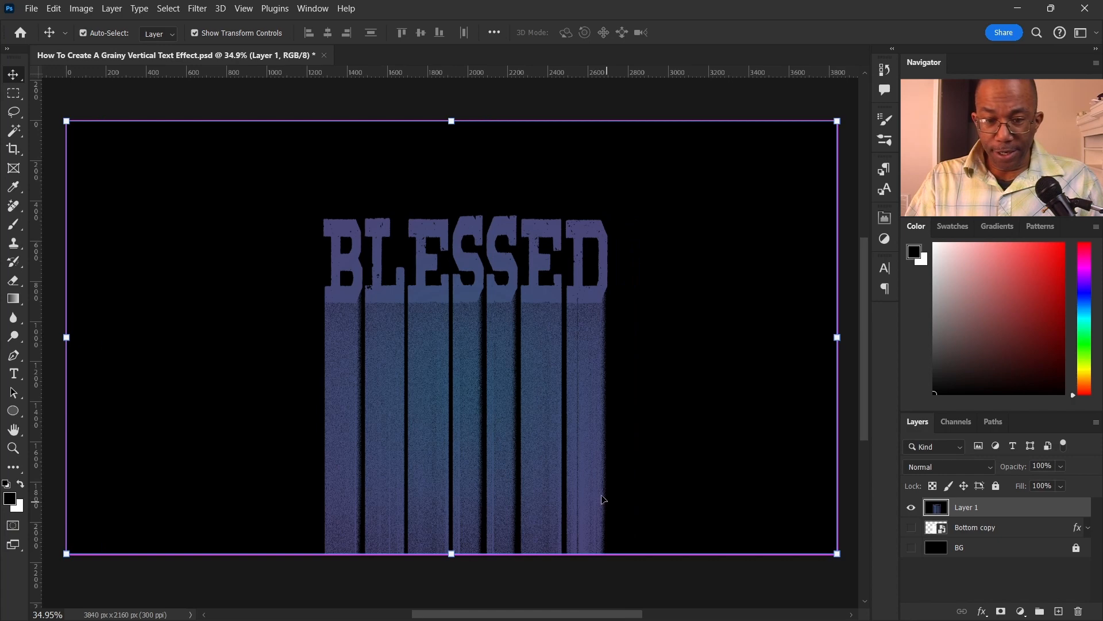
{"action": "scroll", "coordinate": [560, 463], "scroll_direction": "down", "scroll_amount": 1}
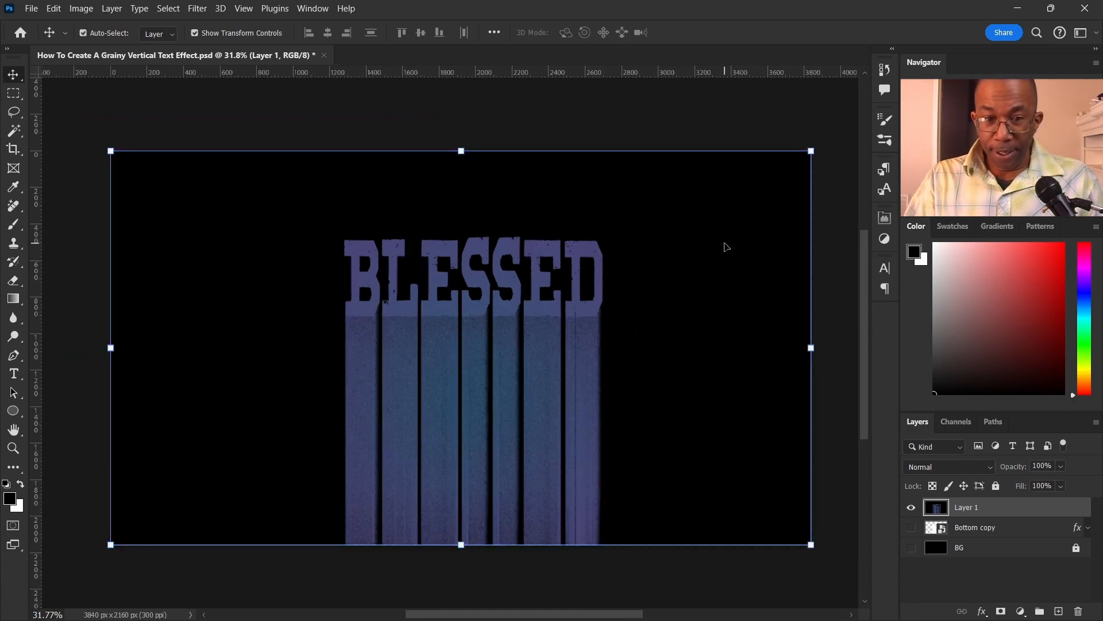
{"action": "left_click", "coordinate": [198, 9]}
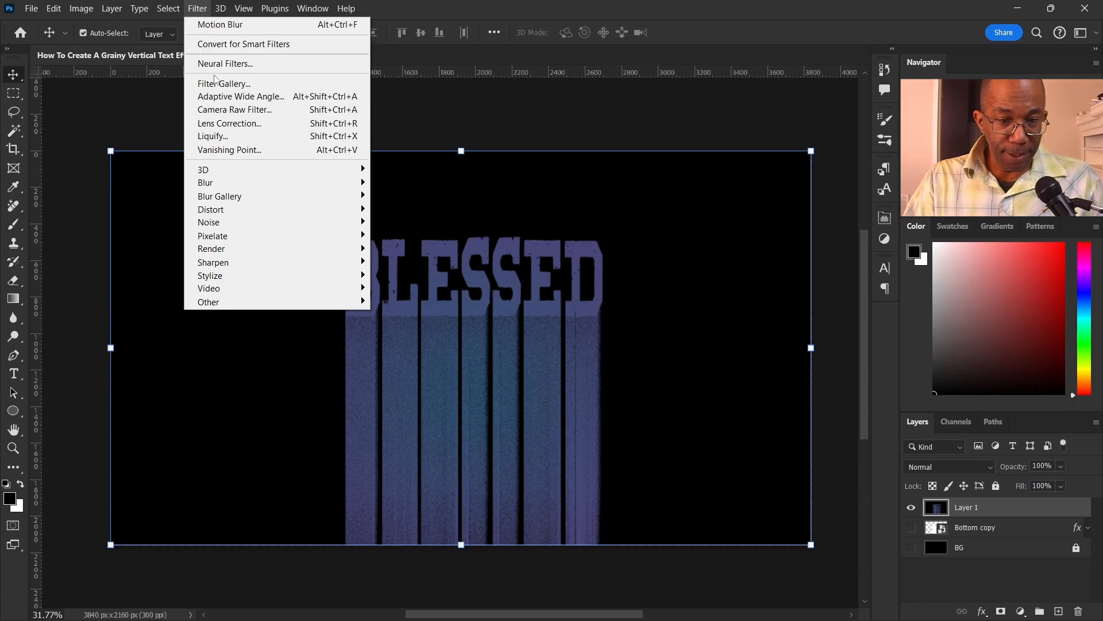
{"action": "left_click", "coordinate": [239, 110]}
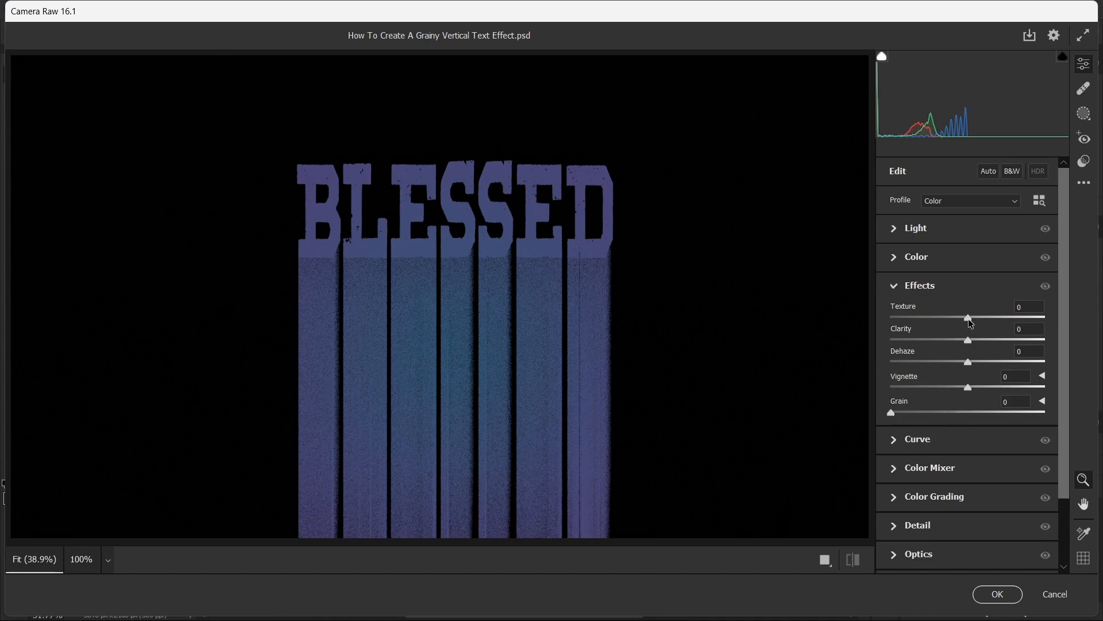
{"action": "left_click_drag", "start_coordinate": [968, 317], "coordinate": [1047, 317]}
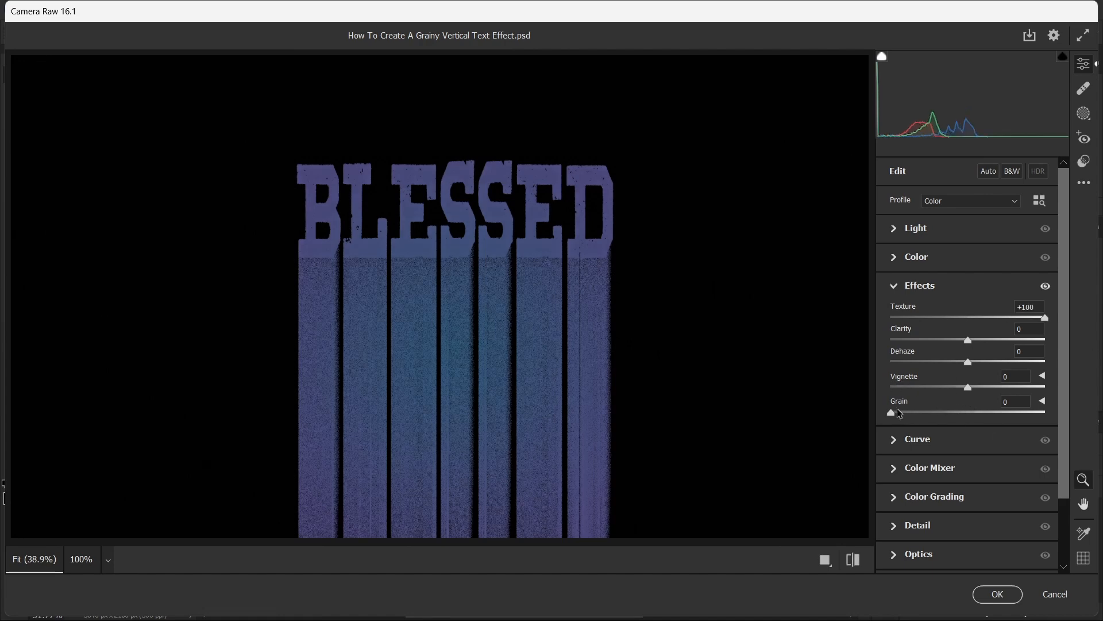
{"action": "left_click_drag", "start_coordinate": [891, 413], "coordinate": [1056, 428]}
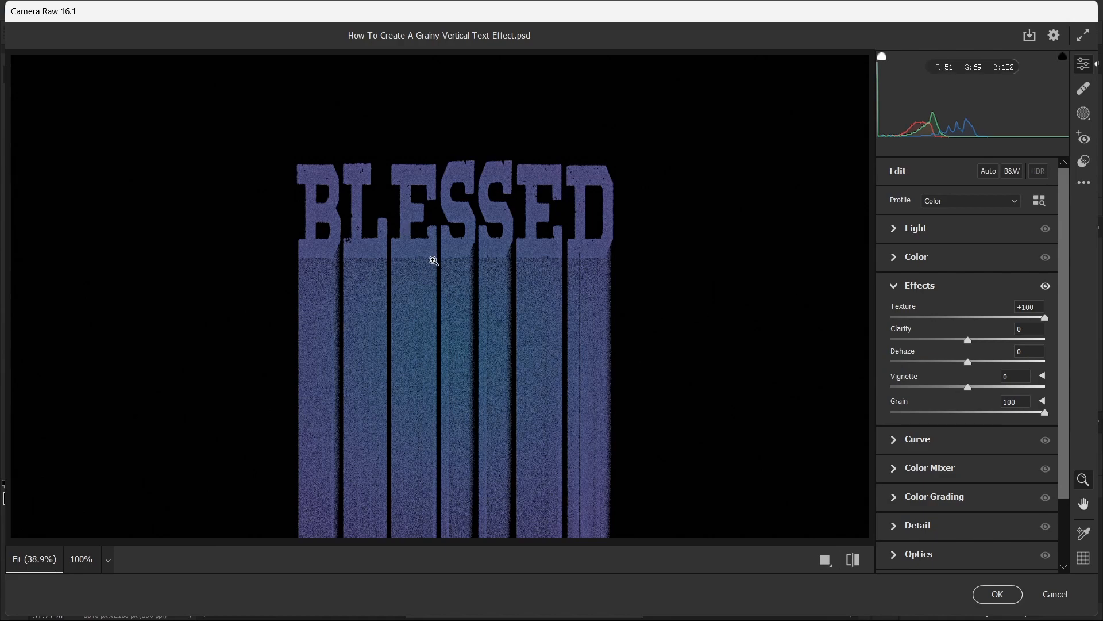
- Compare the image with and without the Camera Raw effects at 100%, keep them enabled and apply the filter
{"action": "left_click", "coordinate": [433, 253]}
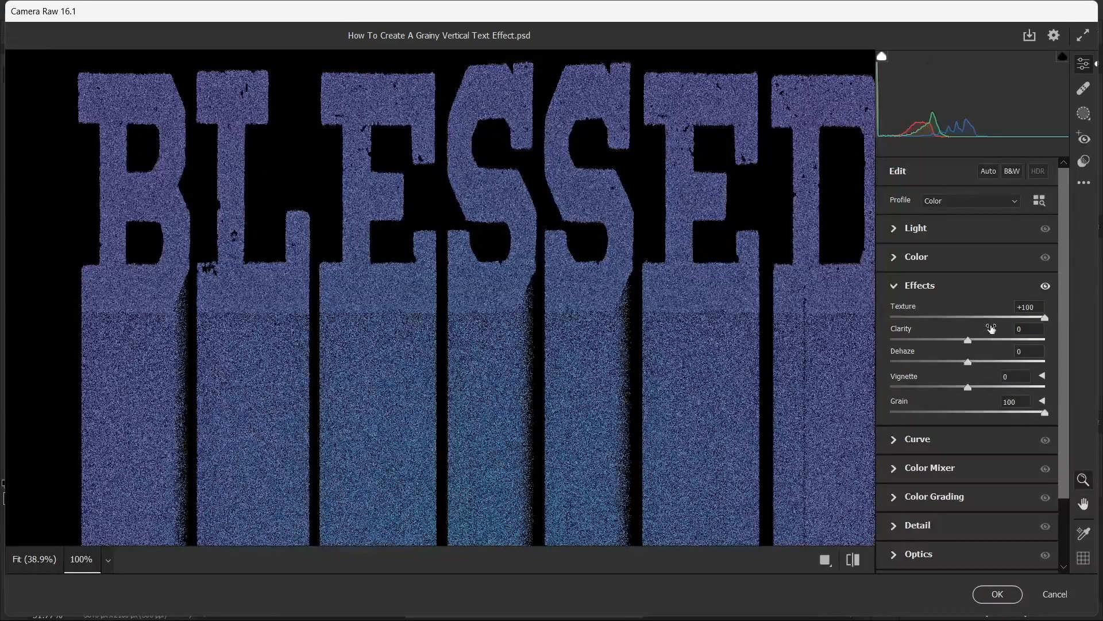
{"action": "left_click", "coordinate": [1046, 286]}
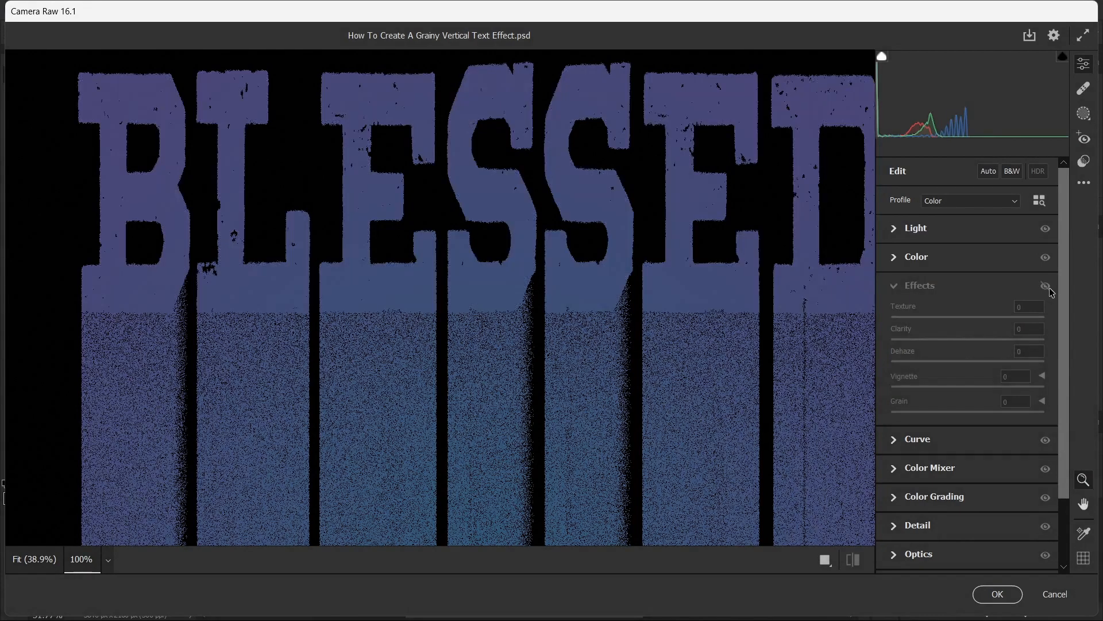
{"action": "left_click", "coordinate": [1046, 287]}
{"action": "left_click", "coordinate": [1046, 286]}
{"action": "left_click", "coordinate": [1046, 287]}
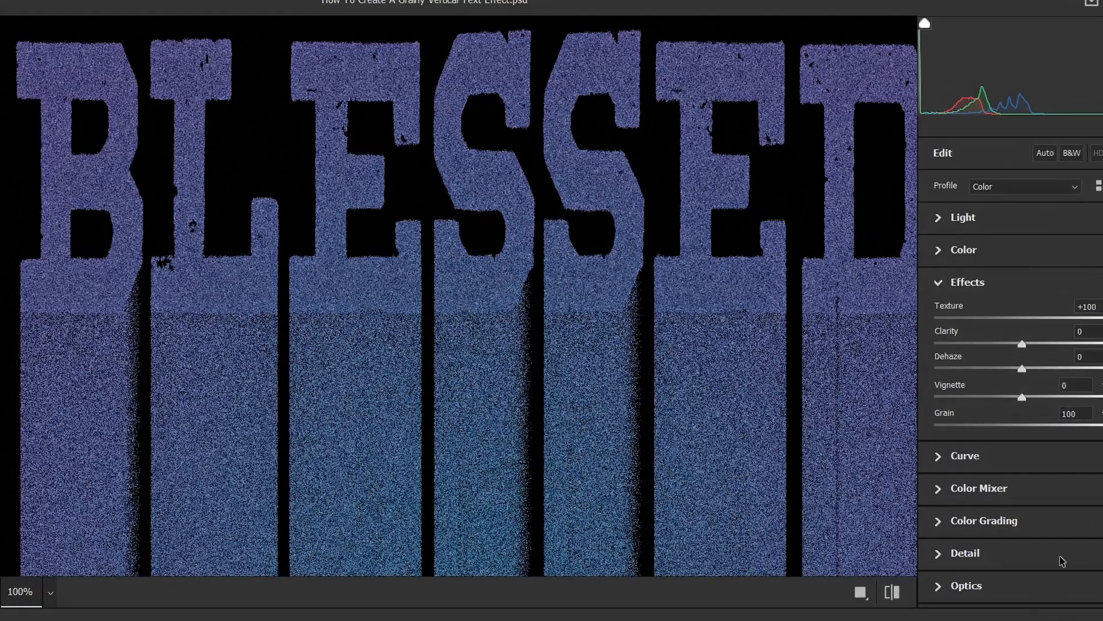
{"action": "left_click", "coordinate": [998, 594]}
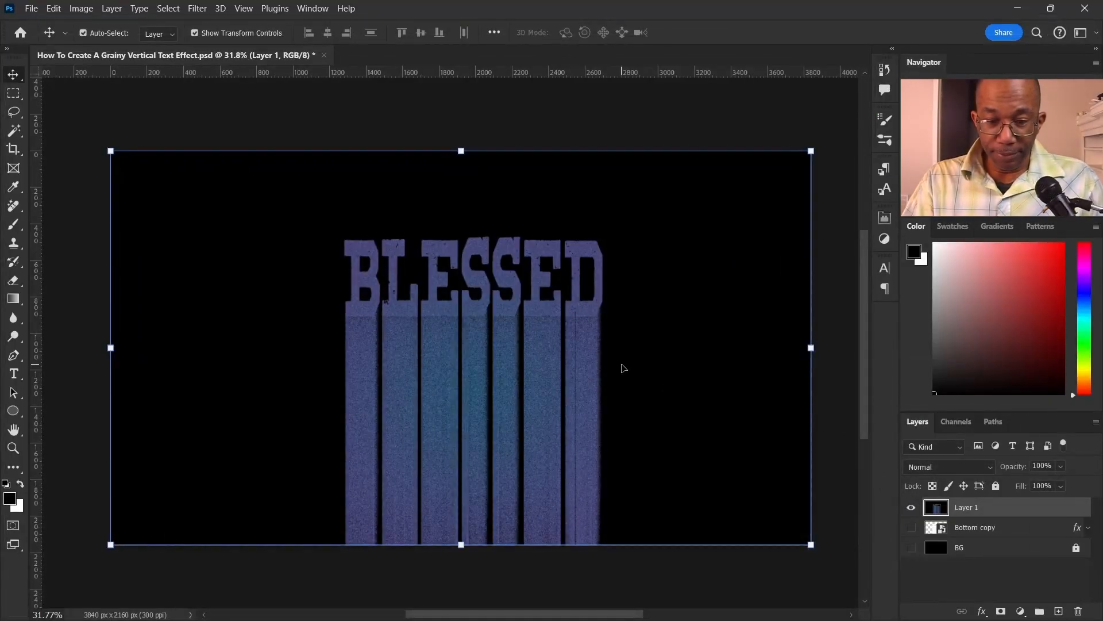
- Create a new layer above the stamped layer and fill it with black using the Paint Bucket tool
{"action": "scroll", "coordinate": [519, 331], "scroll_direction": "up", "scroll_amount": 5}
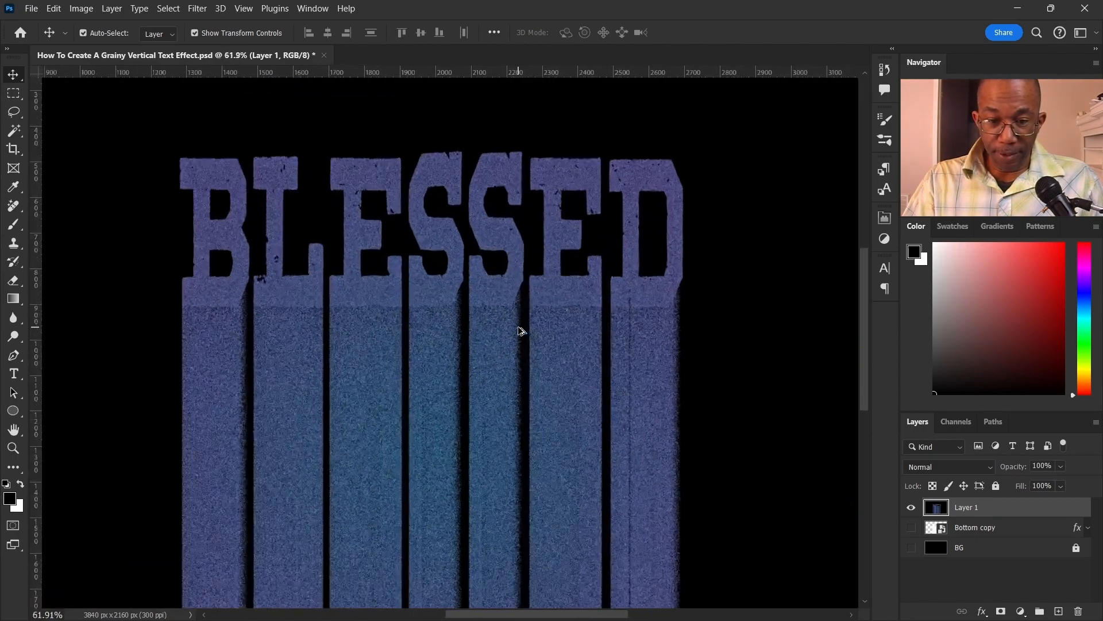
{"action": "scroll", "coordinate": [612, 366], "scroll_direction": "down", "scroll_amount": 4}
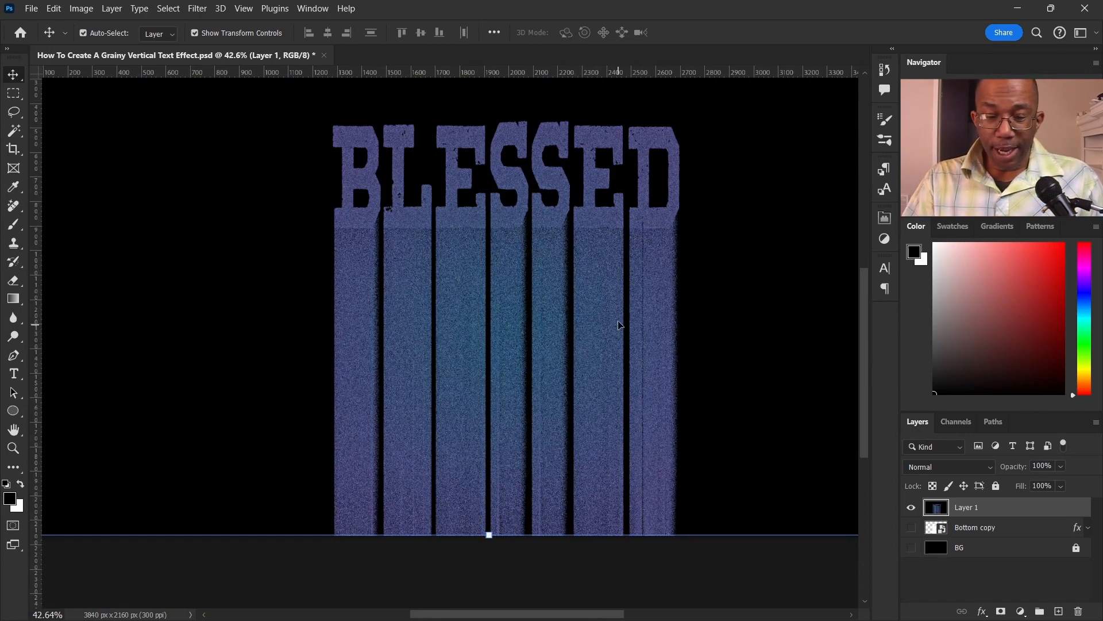
{"action": "left_click_drag", "start_coordinate": [621, 331], "coordinate": [621, 319]}
{"action": "scroll", "coordinate": [530, 328], "scroll_direction": "down", "scroll_amount": 1}
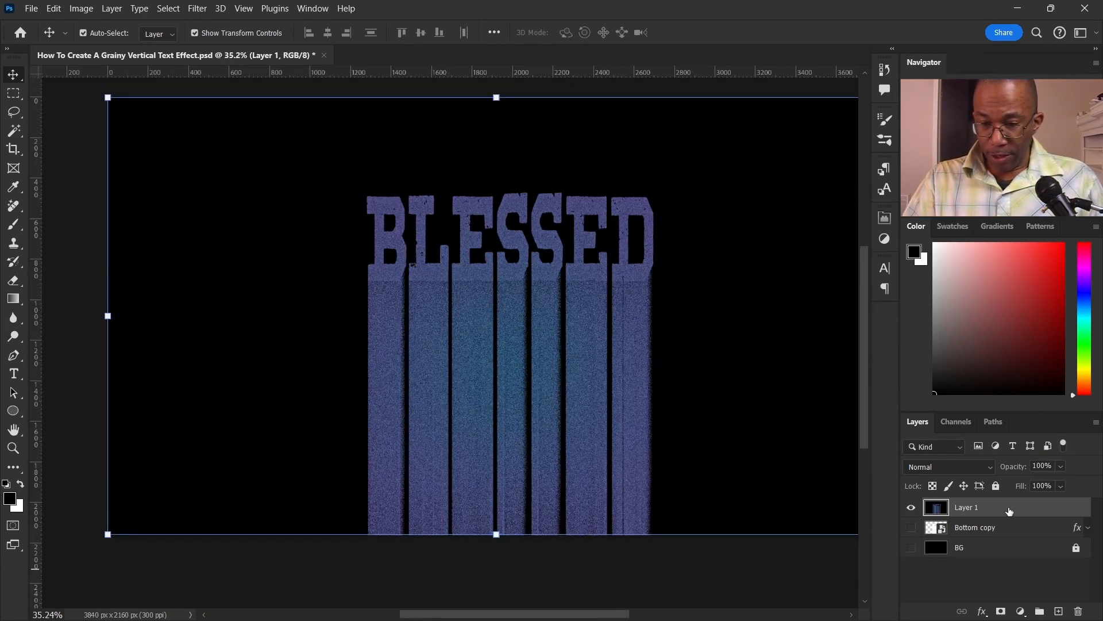
{"action": "left_click", "coordinate": [1058, 610]}
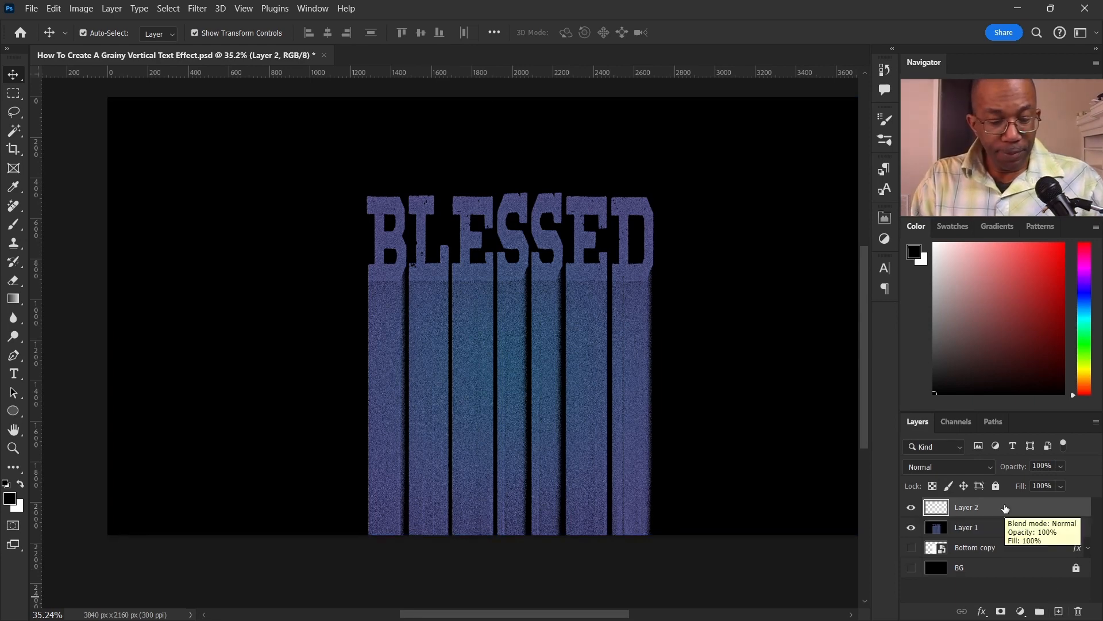
{"action": "key", "text": "g"}
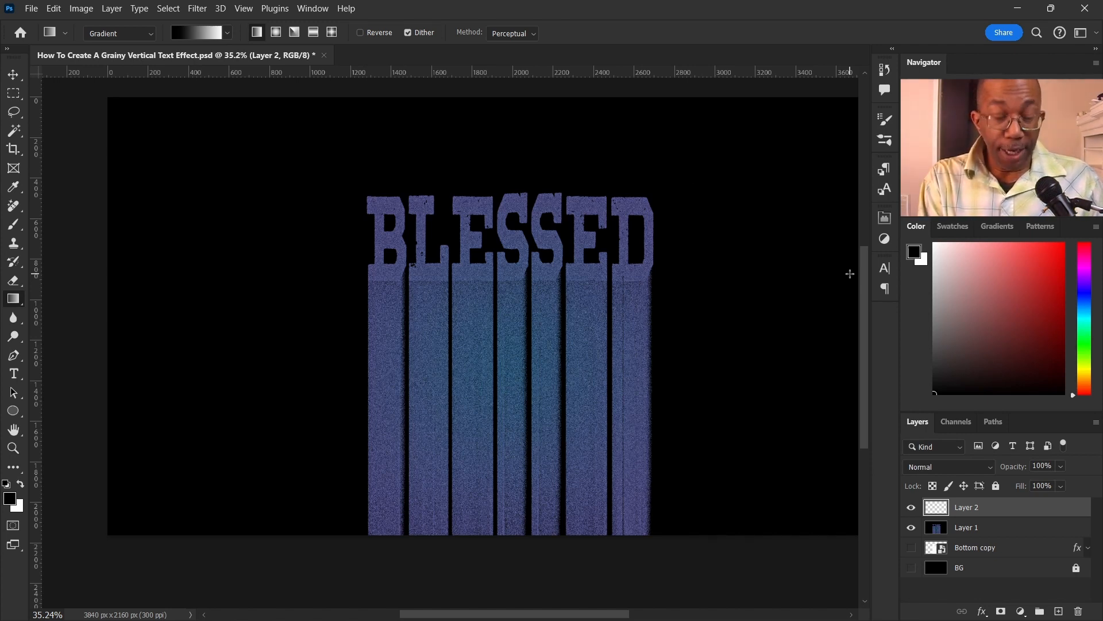
{"action": "right_click", "coordinate": [14, 304]}
{"action": "left_click", "coordinate": [14, 303]}
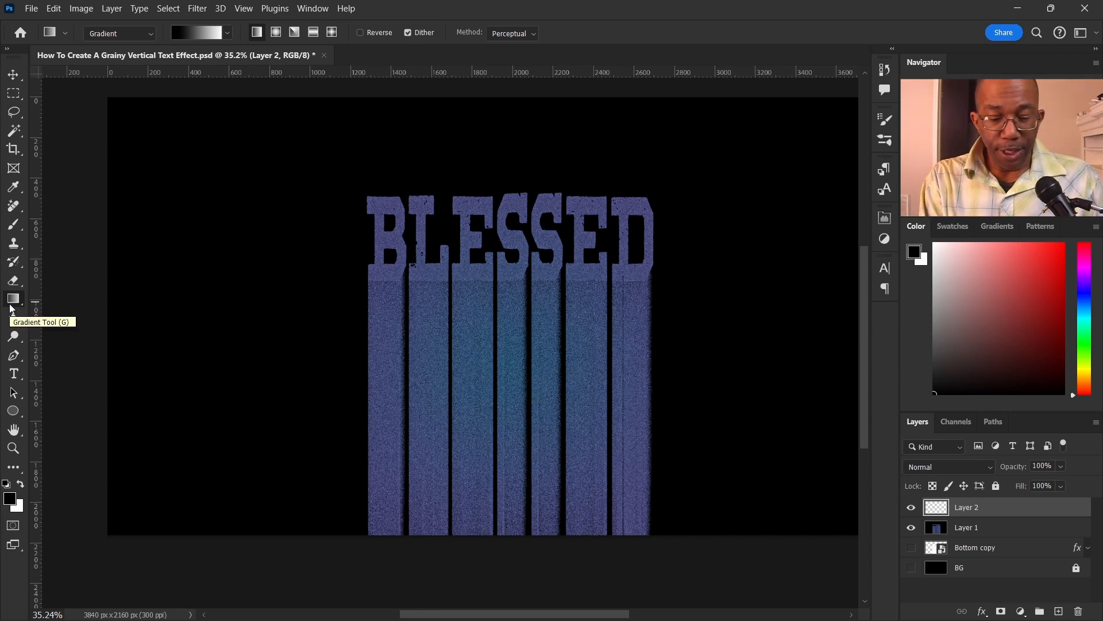
{"action": "key", "text": "shift+g"}
{"action": "key", "text": "shift+g"}
{"action": "key", "text": "shift+g"}
{"action": "key", "text": "shift+g"}
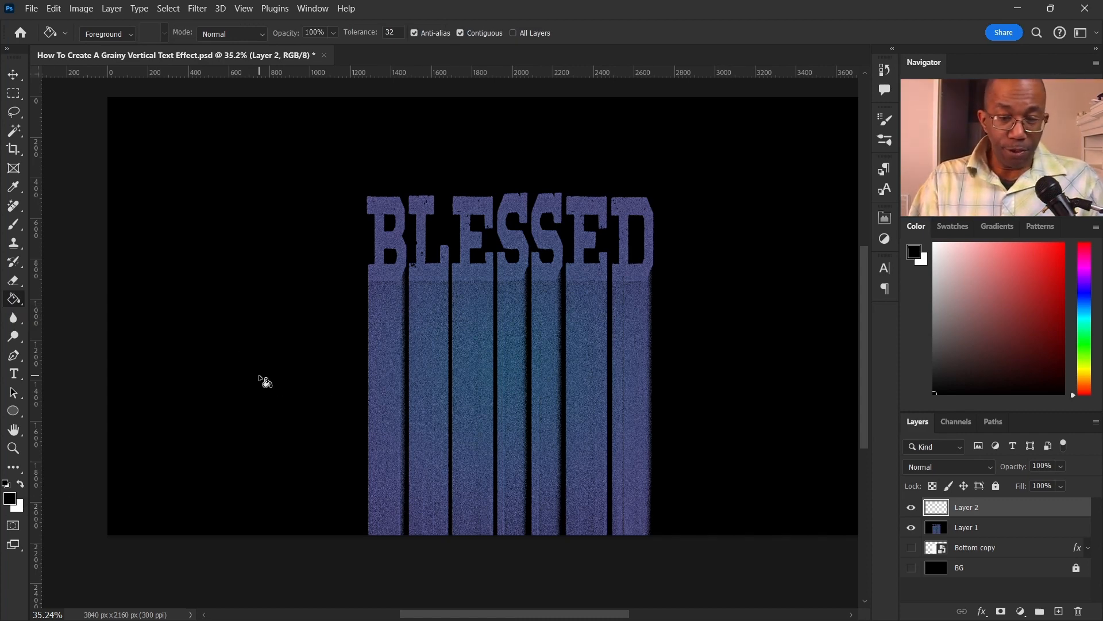
{"action": "left_click", "coordinate": [223, 376]}
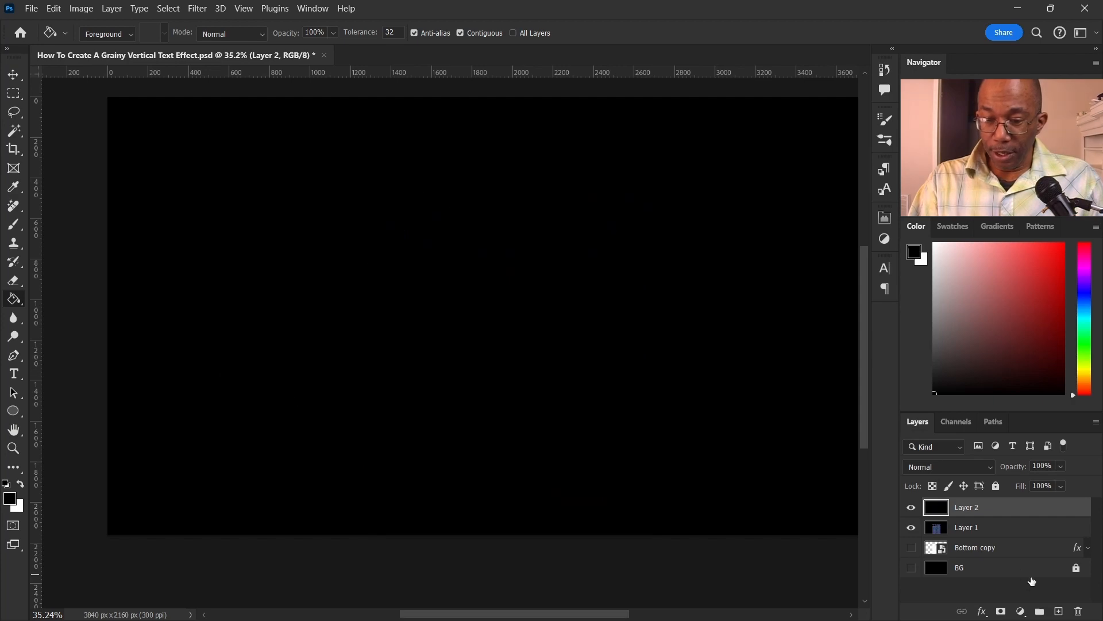
- Move the black-filled Layer 2 below the stamped Layer 1 and add a layer mask to Layer 1
{"action": "left_click_drag", "start_coordinate": [1025, 513], "coordinate": [1024, 527]}
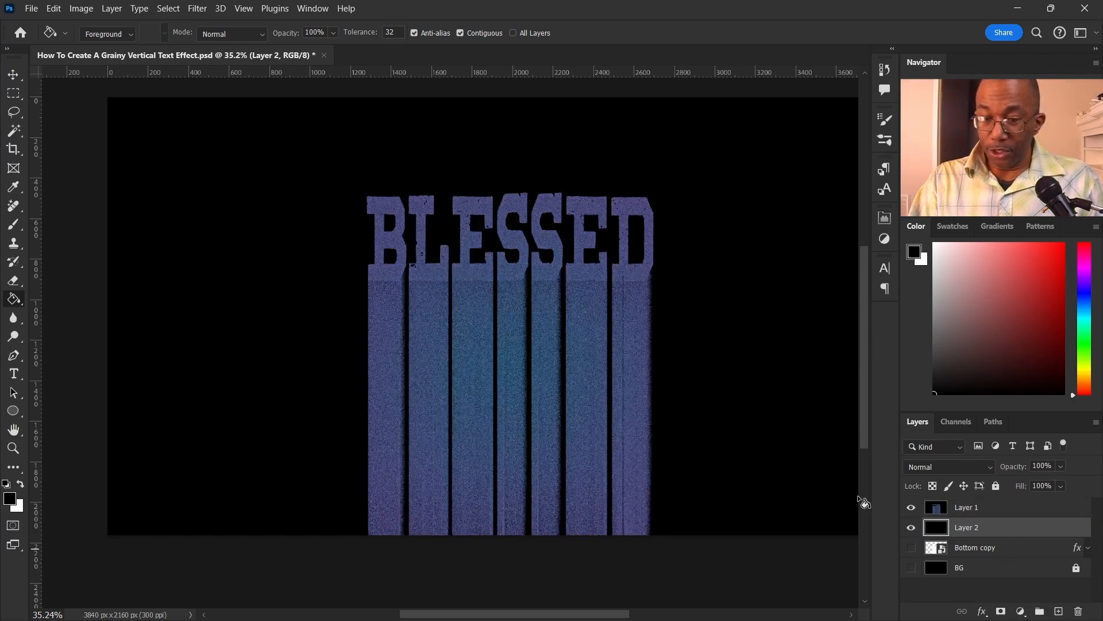
{"action": "scroll", "coordinate": [577, 385], "scroll_direction": "down", "scroll_amount": 1, "text": "alt"}
{"action": "scroll", "coordinate": [571, 377], "scroll_direction": "down", "scroll_amount": 1}
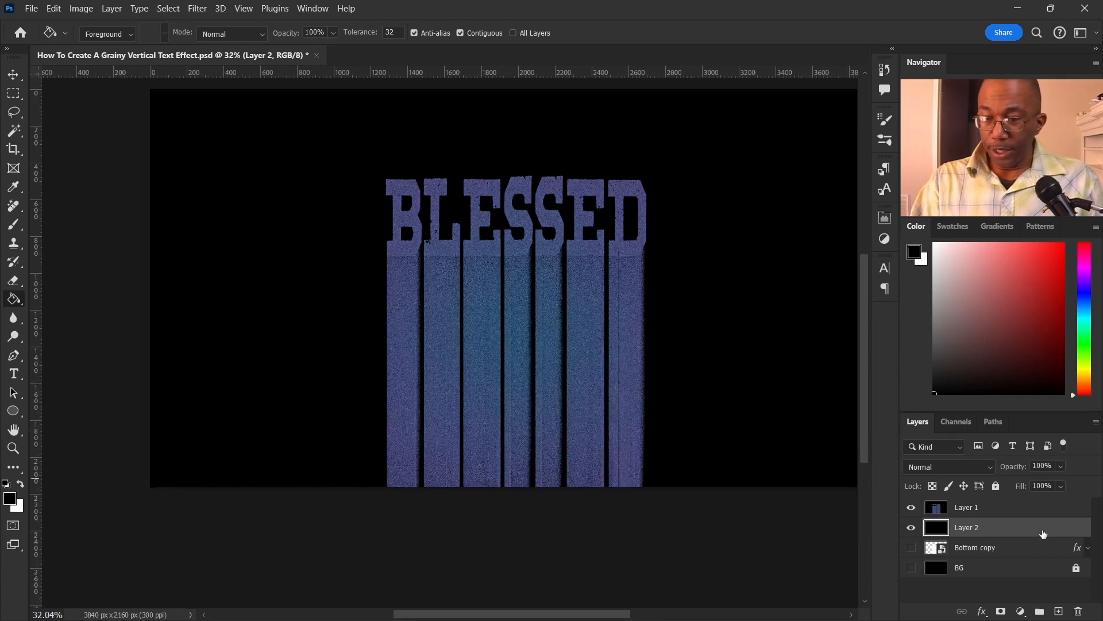
{"action": "left_click", "coordinate": [987, 511]}
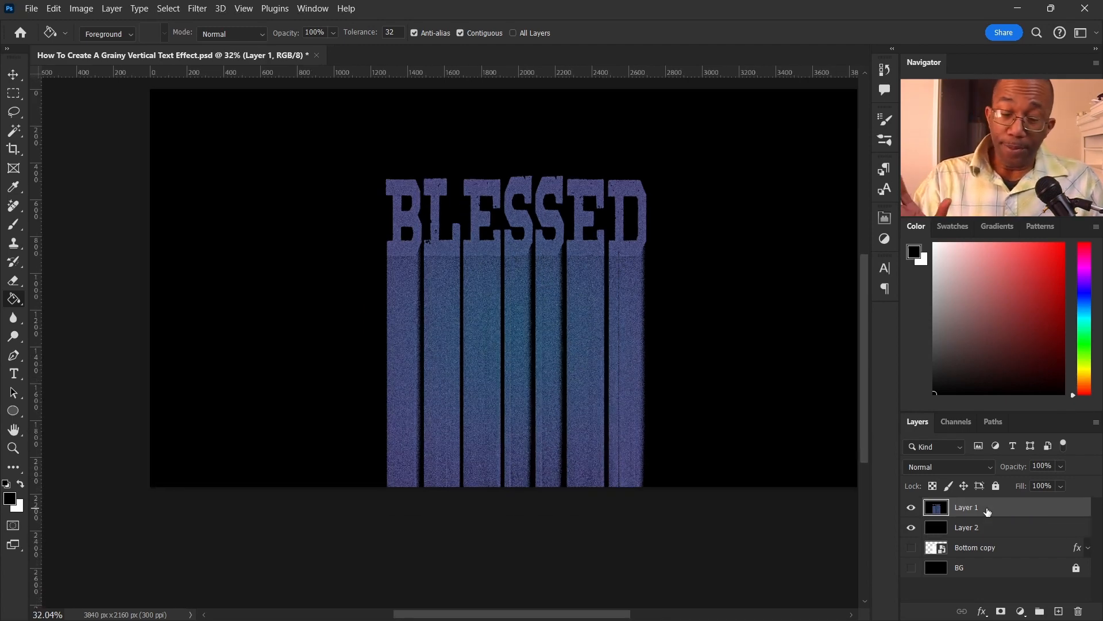
{"action": "left_click", "coordinate": [1001, 611]}
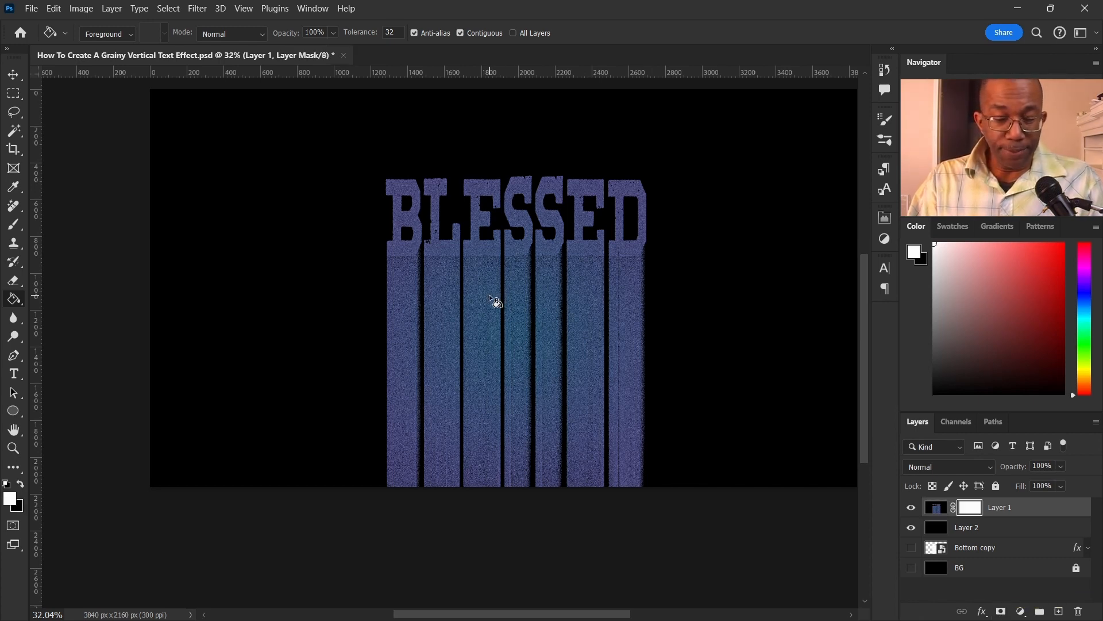
- Try to erase the lower ends of the letter streaks on Layer 1's mask with a 400 px eraser
{"action": "key", "text": "e"}
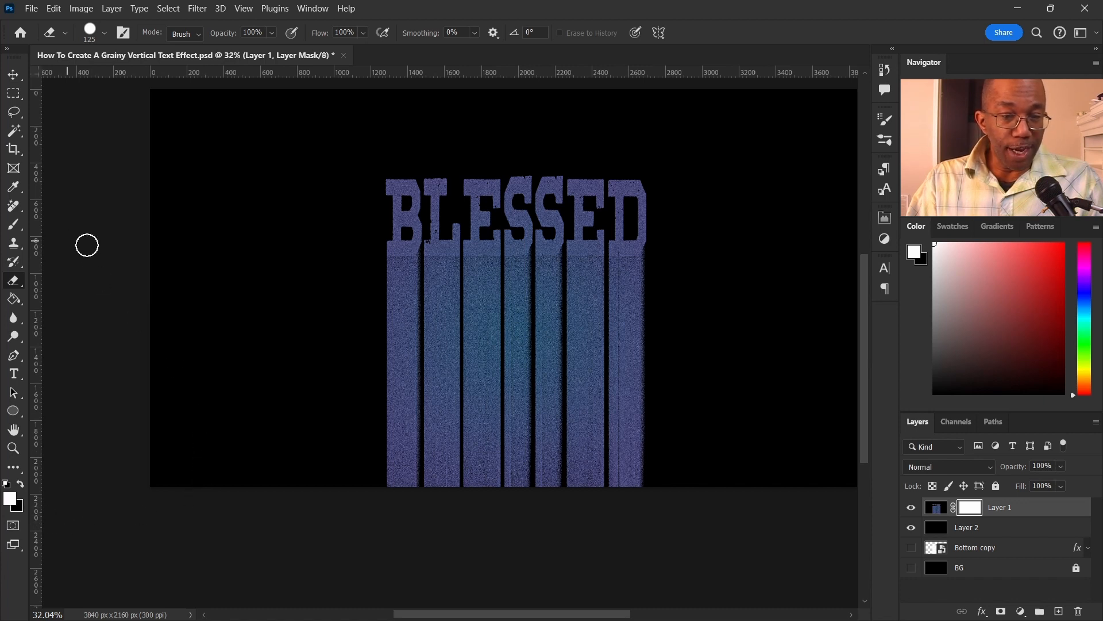
{"action": "key", "text": "bracketright"}
{"action": "key", "text": "bracketright"}
{"action": "key", "text": "bracketright"}
{"action": "key", "text": "bracketright"}
{"action": "key", "text": "bracketright"}
{"action": "key", "text": "bracketright"}
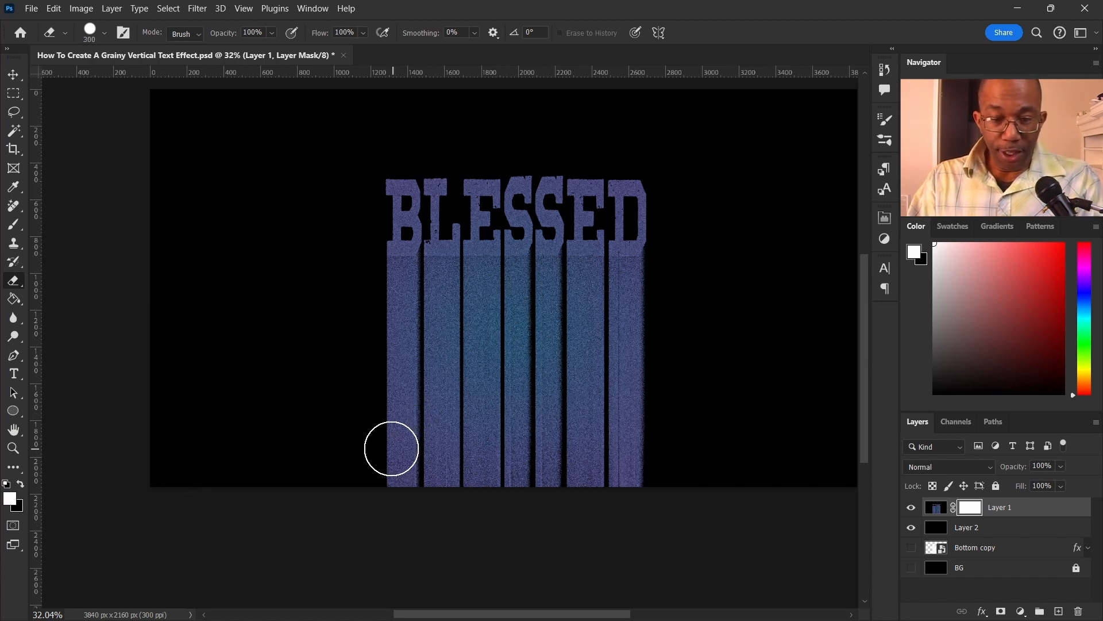
{"action": "mouse_move", "coordinate": [372, 471]}
{"action": "left_mouse_down"}
{"action": "mouse_move", "coordinate": [370, 406]}
{"action": "mouse_move", "coordinate": [399, 477]}
{"action": "mouse_move", "coordinate": [443, 503]}
{"action": "mouse_move", "coordinate": [526, 496]}
{"action": "mouse_move", "coordinate": [635, 446]}
{"action": "left_mouse_up"}
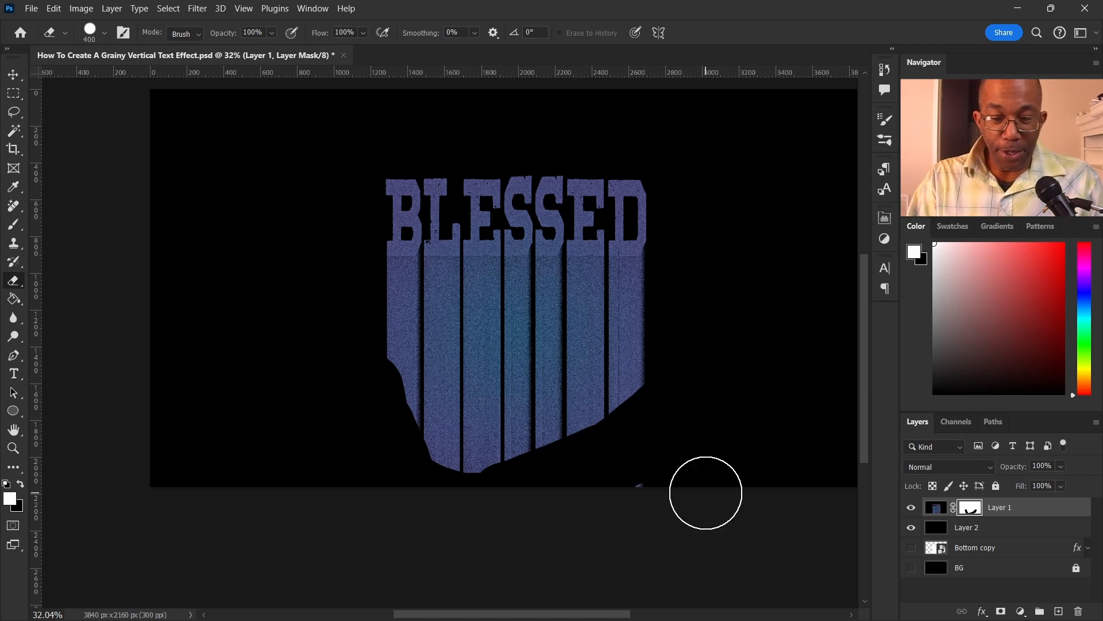
{"action": "key", "text": "ctrl+z"}
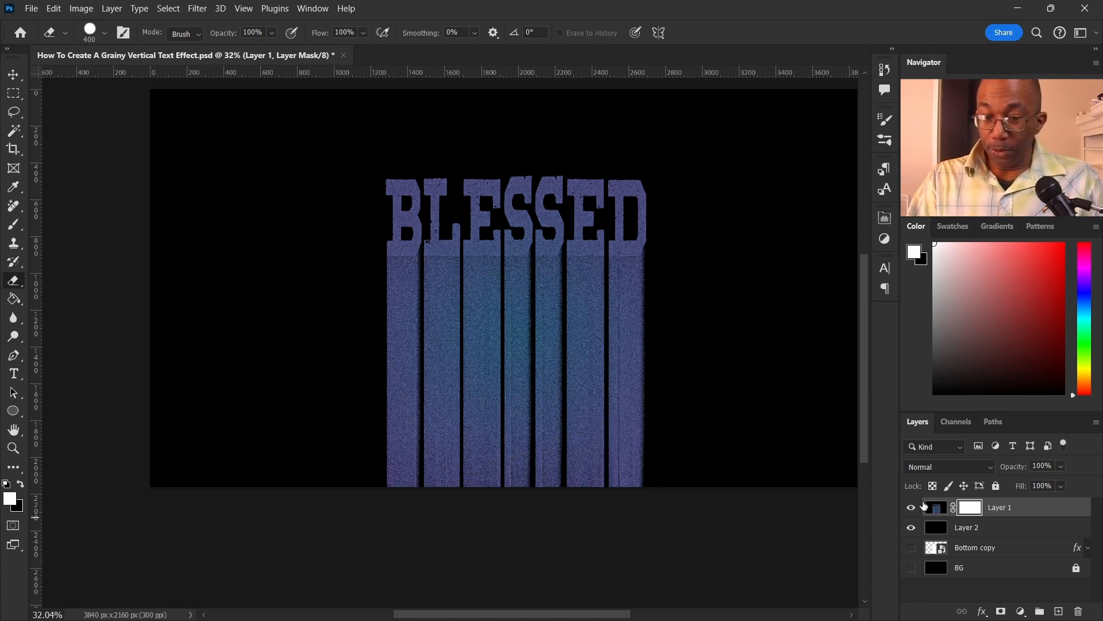
- Fade the streaks with a black-to-white linear gradient on Layer 1's mask, from below the canvas up to the letter bases, and deselect the layer
{"action": "left_click", "coordinate": [17, 294]}
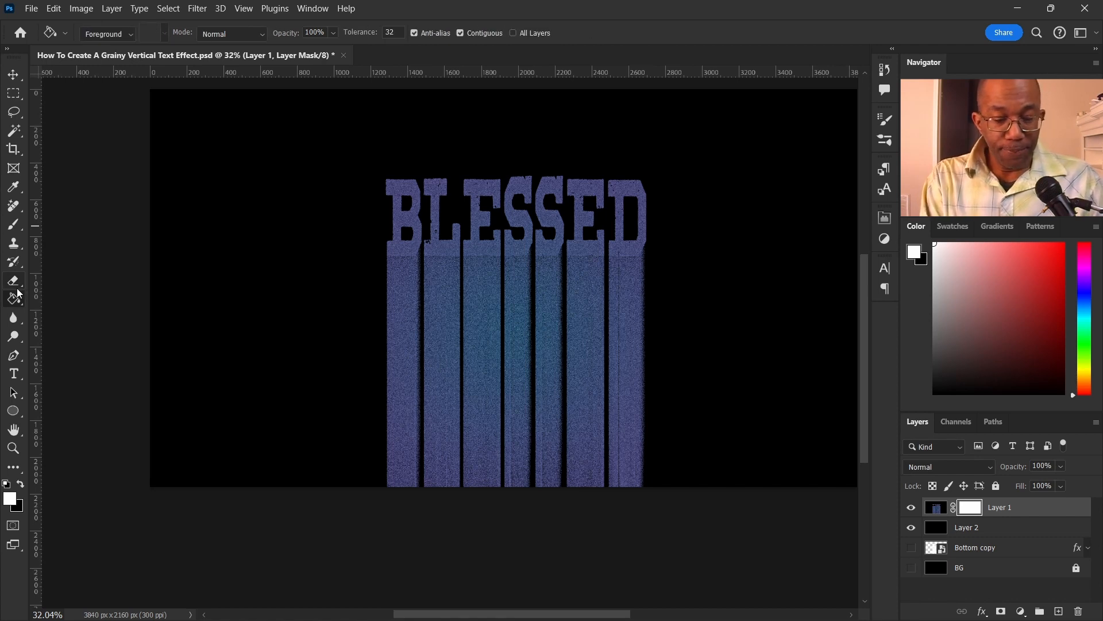
{"action": "key", "text": "shift+g"}
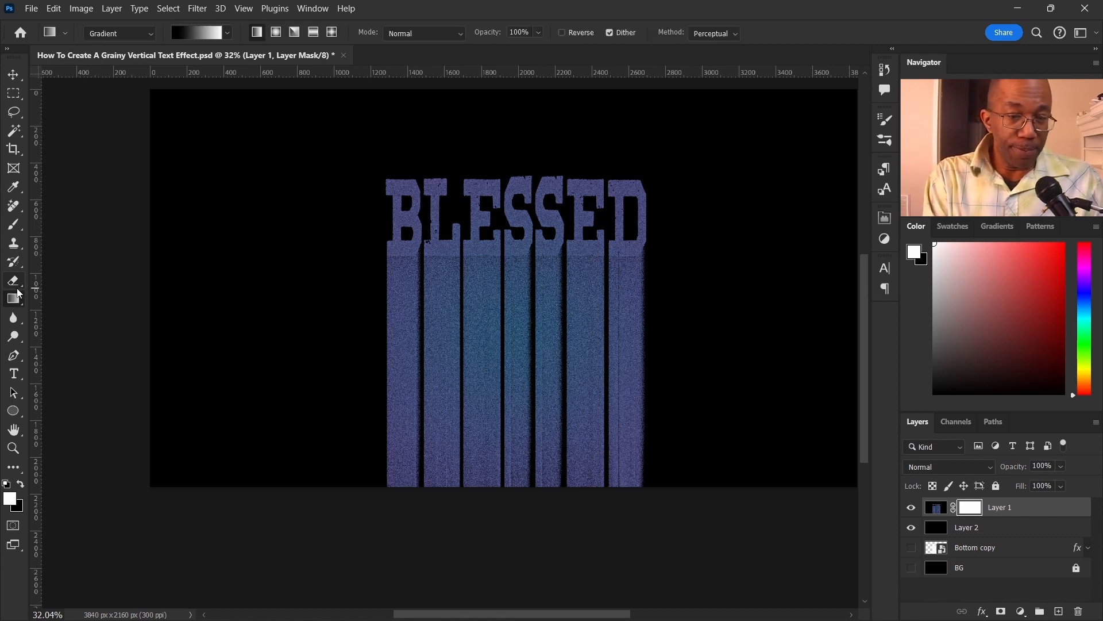
{"action": "left_click", "coordinate": [201, 37]}
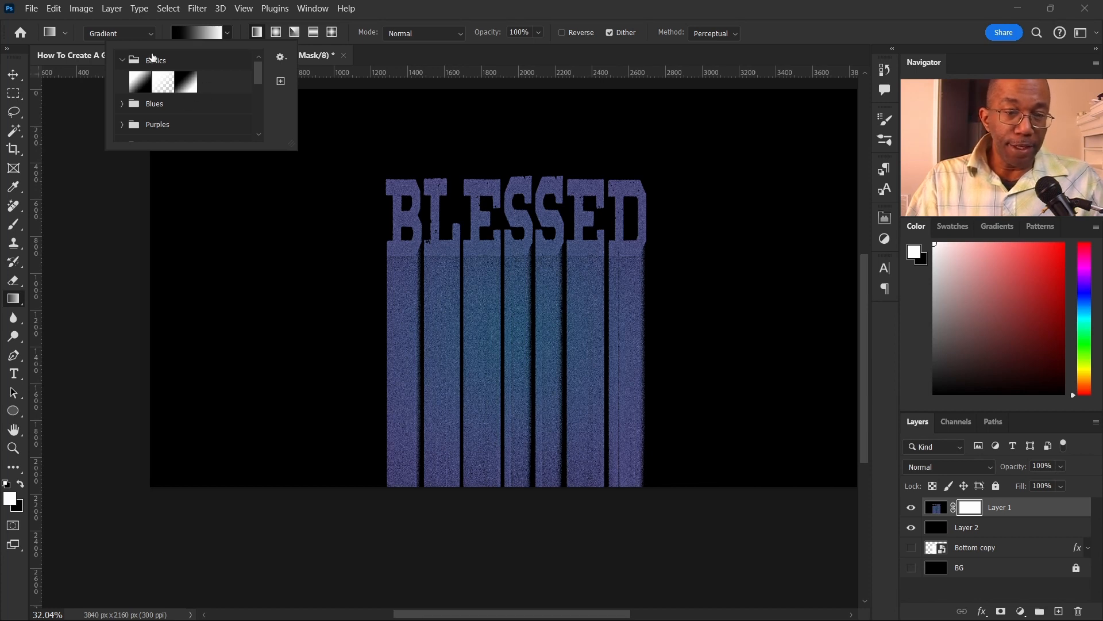
{"action": "left_click", "coordinate": [186, 84]}
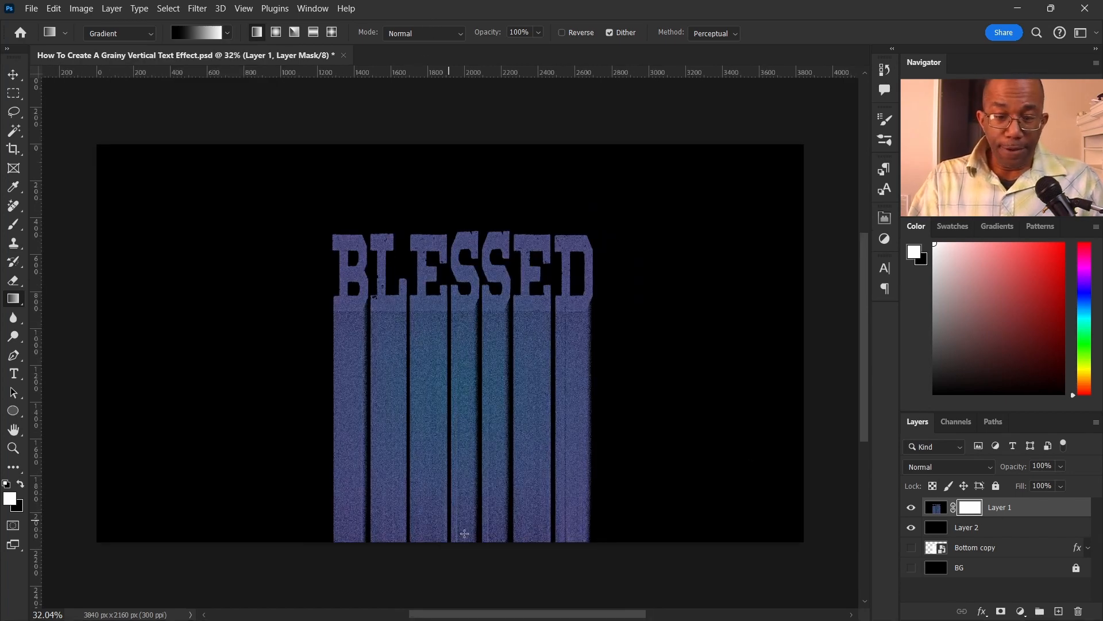
{"action": "scroll", "coordinate": [466, 471], "scroll_direction": "down", "scroll_amount": 4}
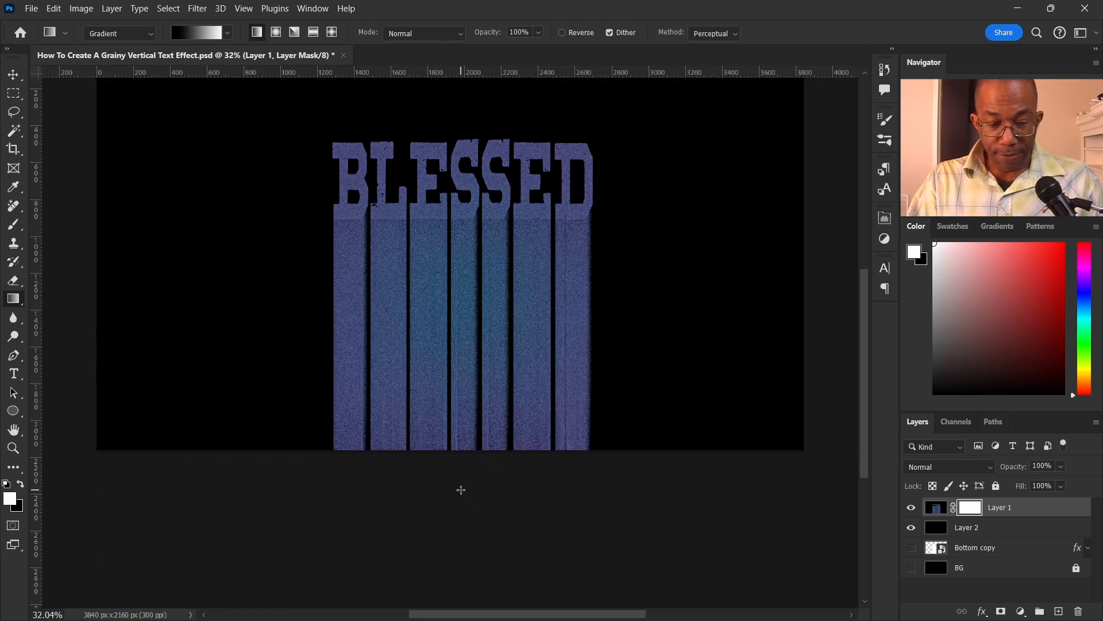
{"action": "left_click_drag", "start_coordinate": [457, 468], "coordinate": [456, 225]}
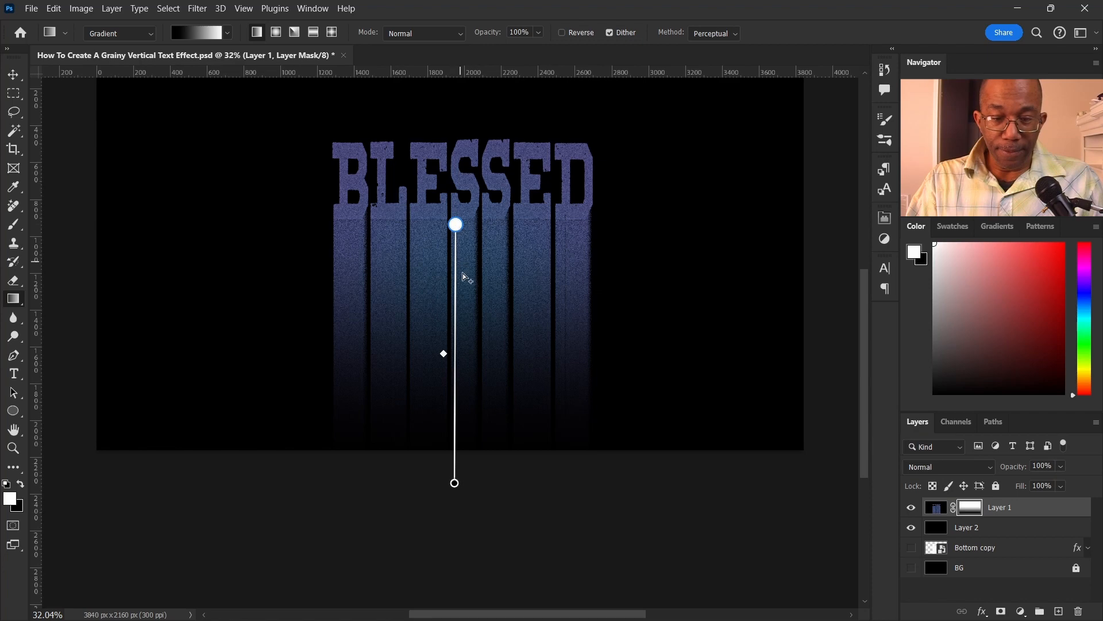
{"action": "key", "text": "v"}
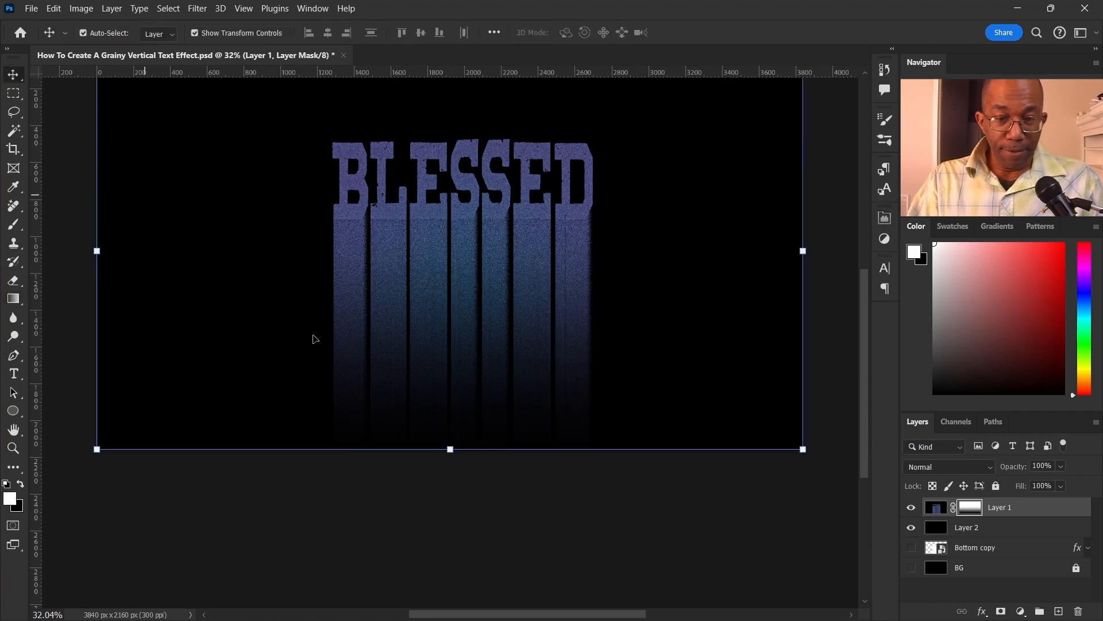
{"action": "left_click", "coordinate": [506, 552]}
{"action": "scroll", "coordinate": [578, 395], "scroll_direction": "up", "scroll_amount": 2}
{"action": "scroll", "coordinate": [577, 394], "scroll_direction": "down", "scroll_amount": 2}
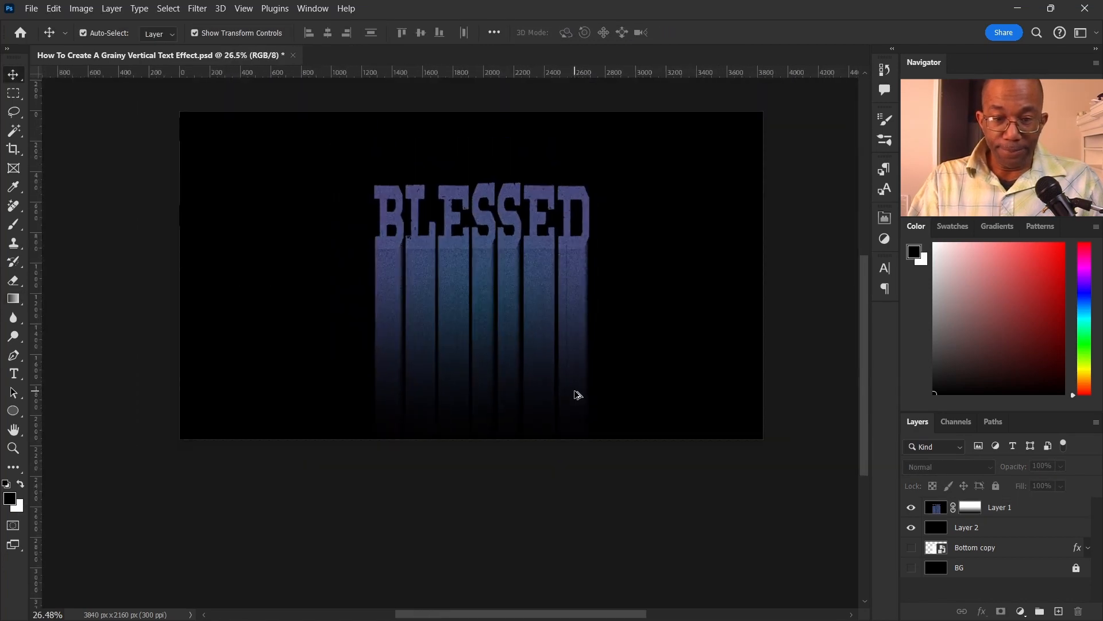
{"action": "scroll", "coordinate": [606, 411], "scroll_direction": "up", "scroll_amount": 2}
{"action": "scroll", "coordinate": [609, 413], "scroll_direction": "down", "scroll_amount": 1}
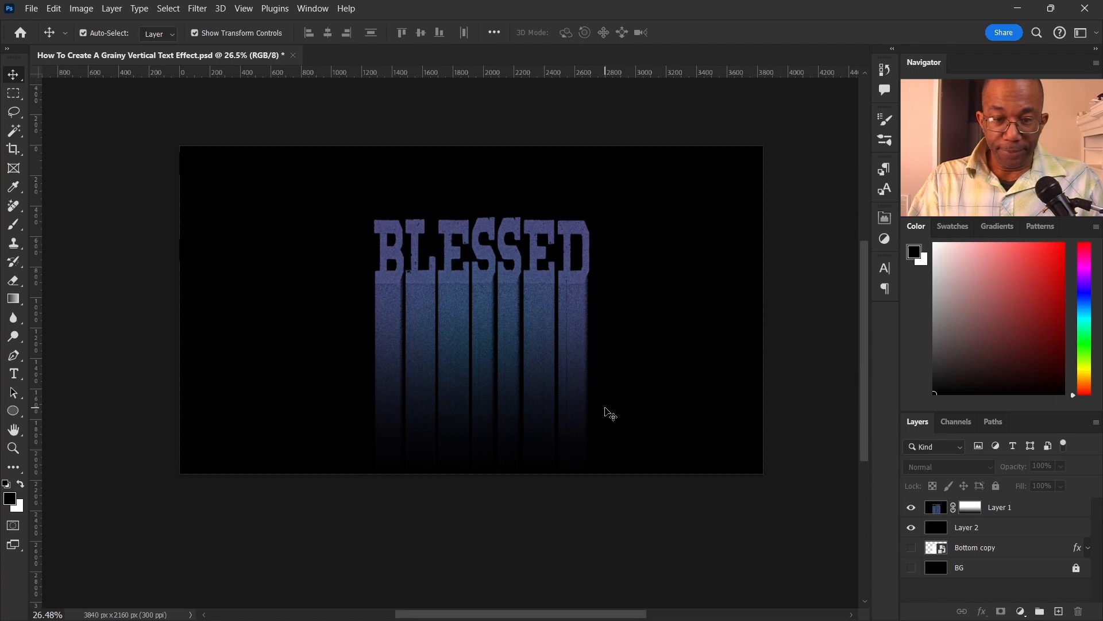